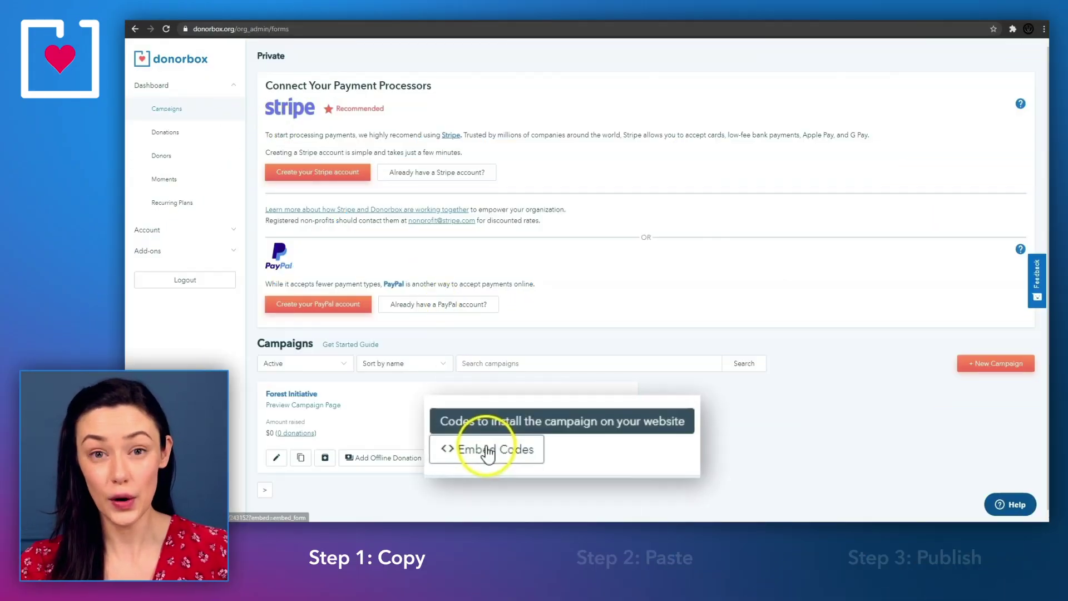
# Step: In the campaign's embed codes, try Monthly, then leave the default recurring interval at One-time
pyautogui.click(465, 457)
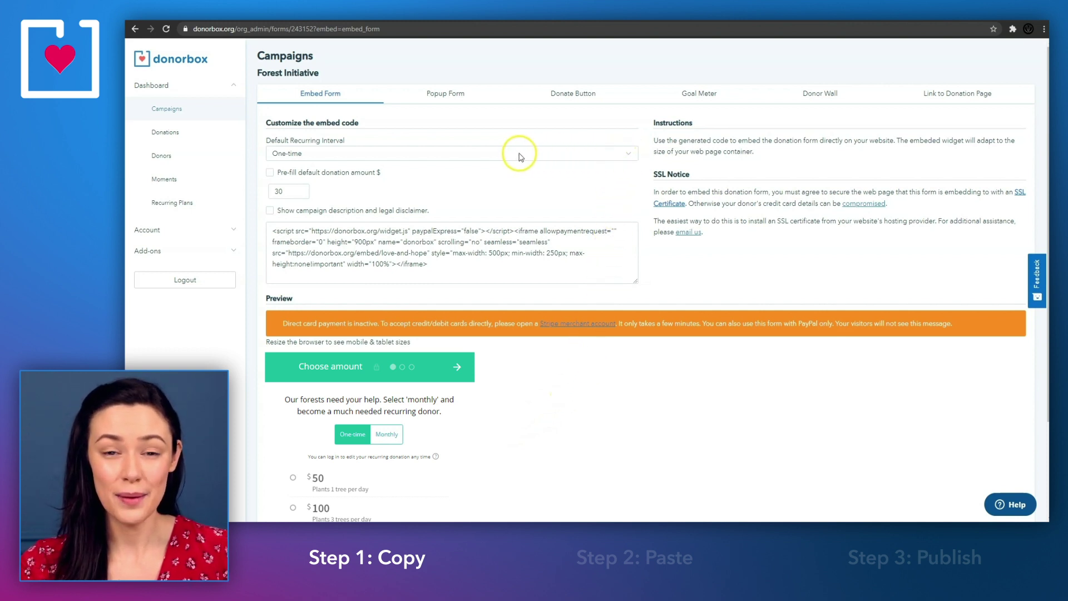
pyautogui.click(634, 155)
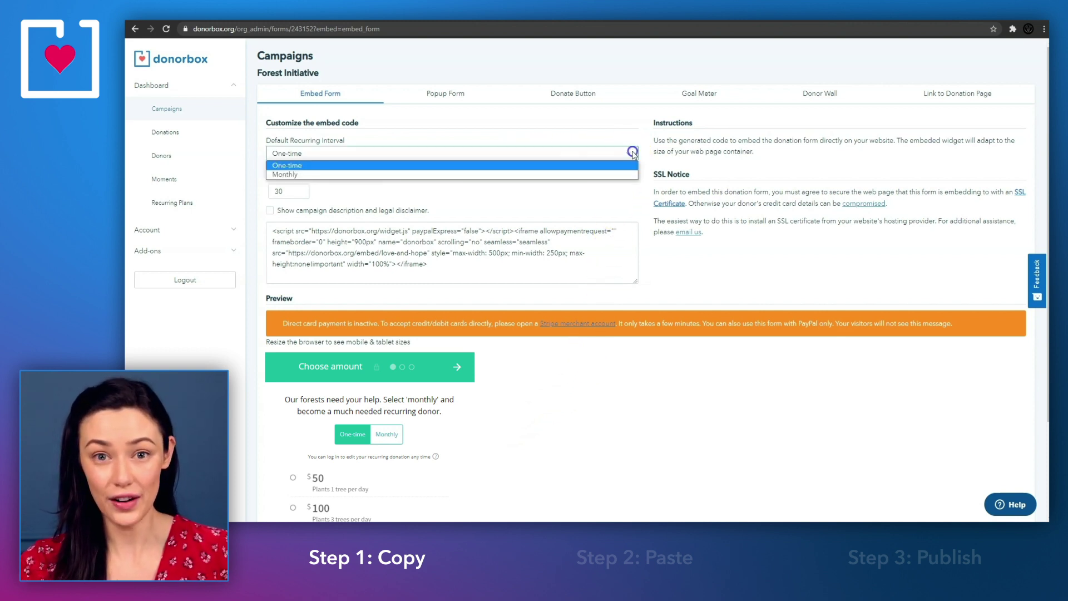
pyautogui.click(611, 177)
pyautogui.click(628, 154)
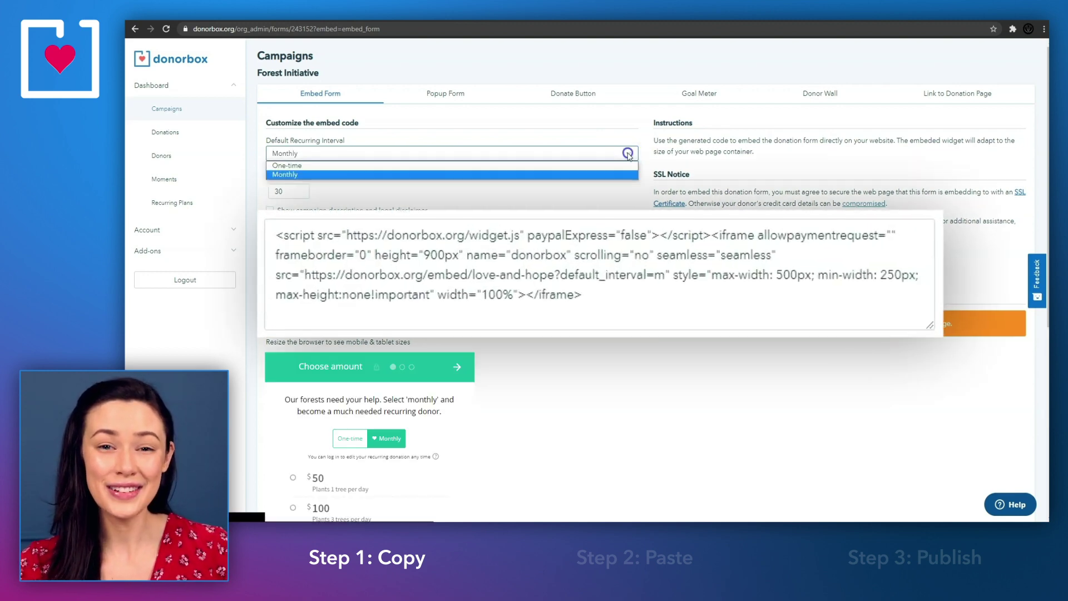
pyautogui.click(558, 166)
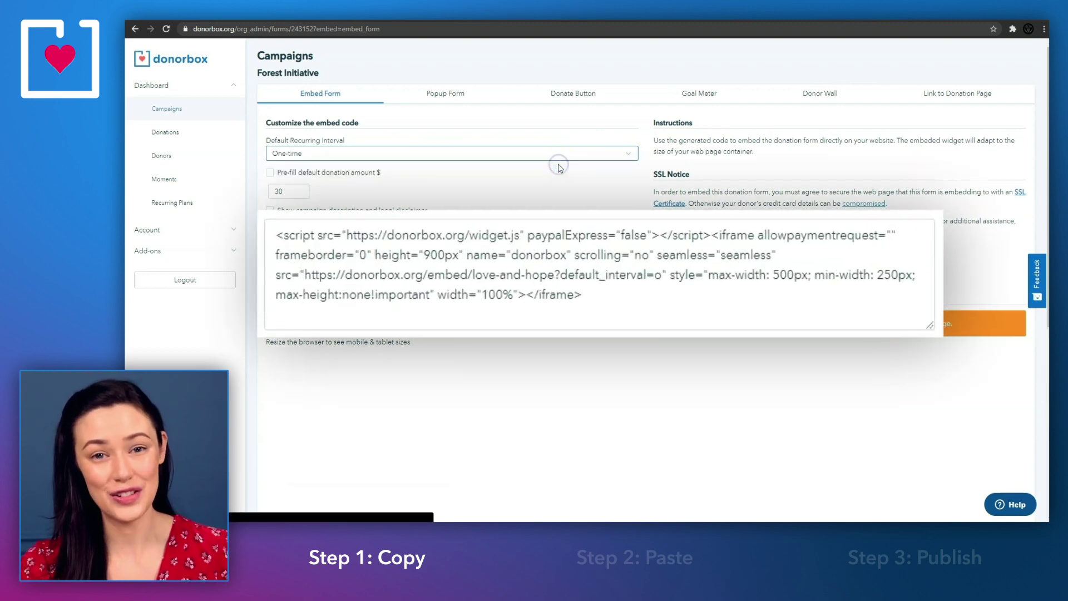
# Step: Select the full Forest Initiative embed-form code and copy it
pyautogui.click(519, 228)
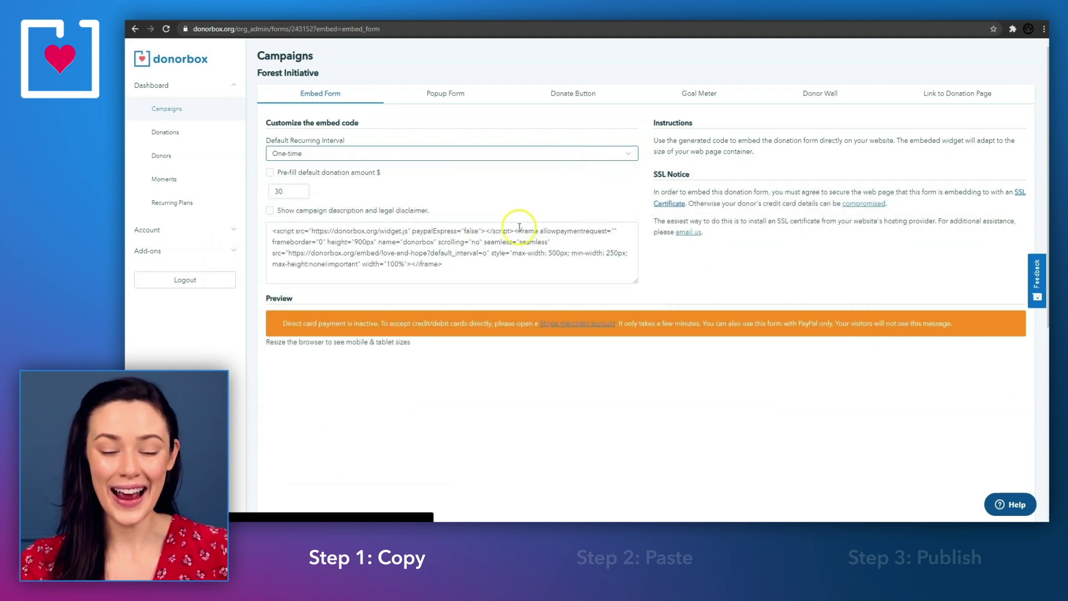
pyautogui.moveTo(454, 264); pyautogui.dragTo(272, 228)
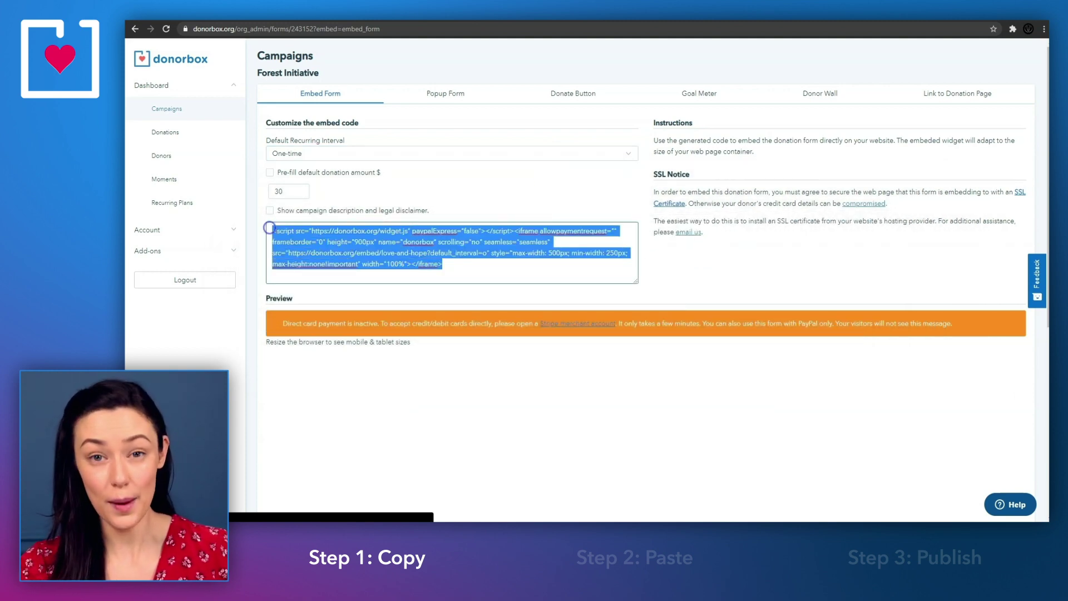
pyautogui.rightClick(369, 247)
pyautogui.click(395, 284)
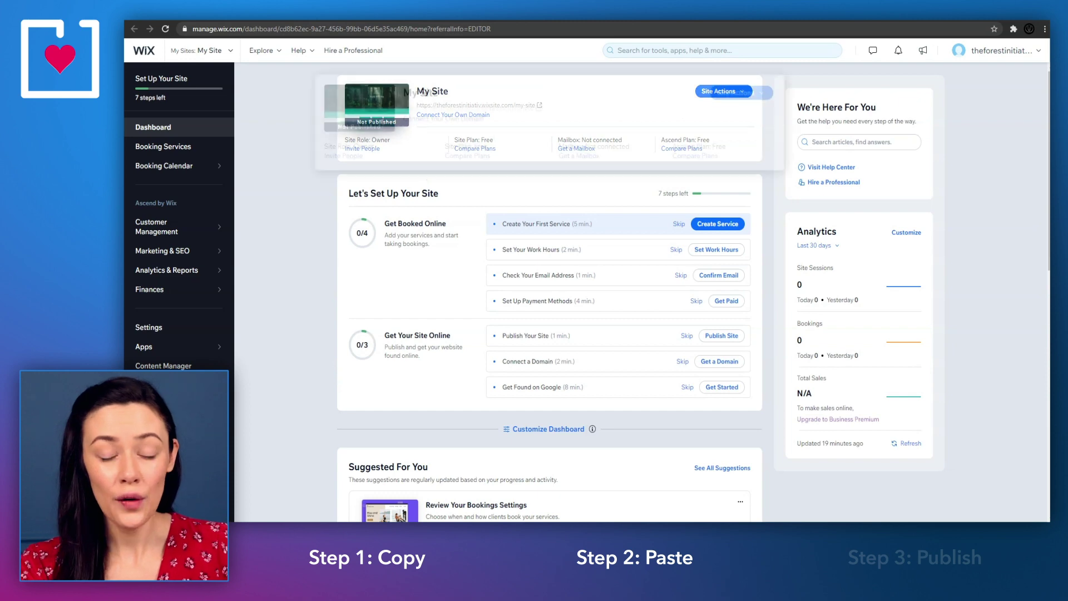
# Step: Open the forest site in the editor and add an empty HTML embed widget to the home page
pyautogui.click(723, 92)
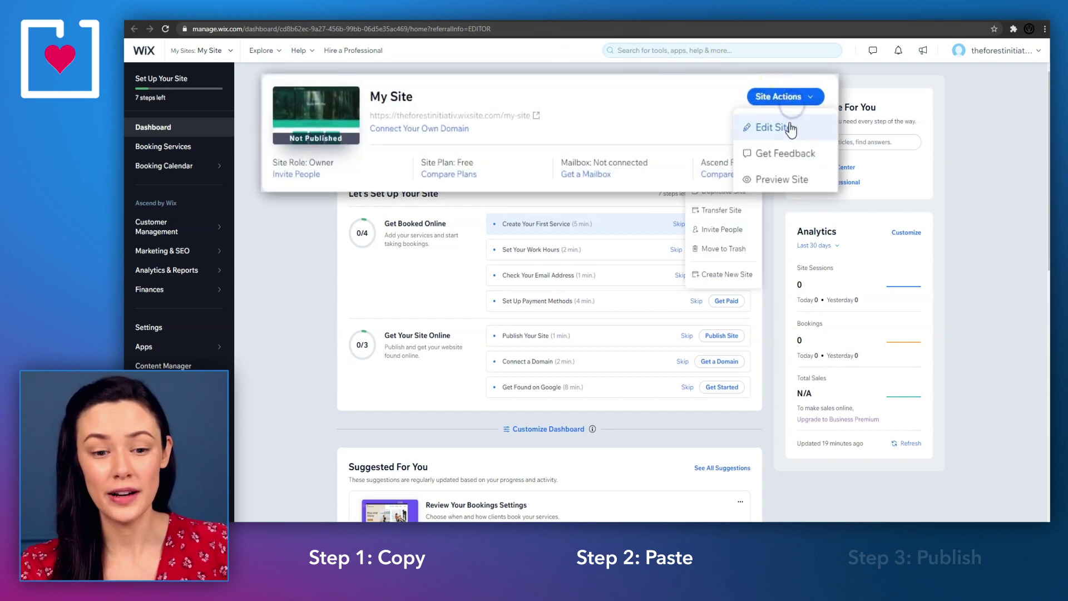
pyautogui.click(789, 127)
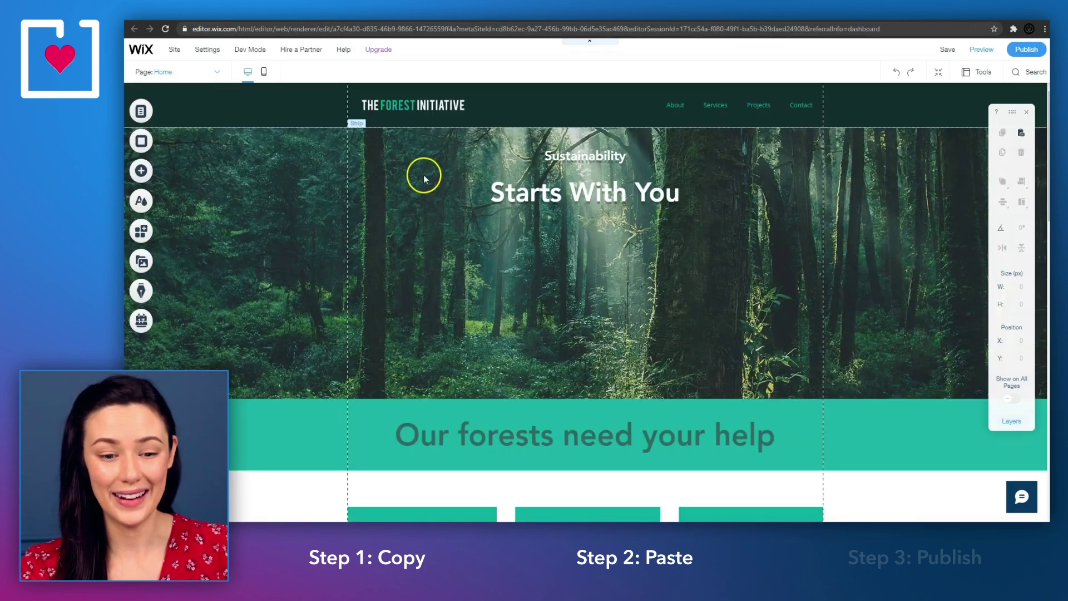
pyautogui.click(141, 172)
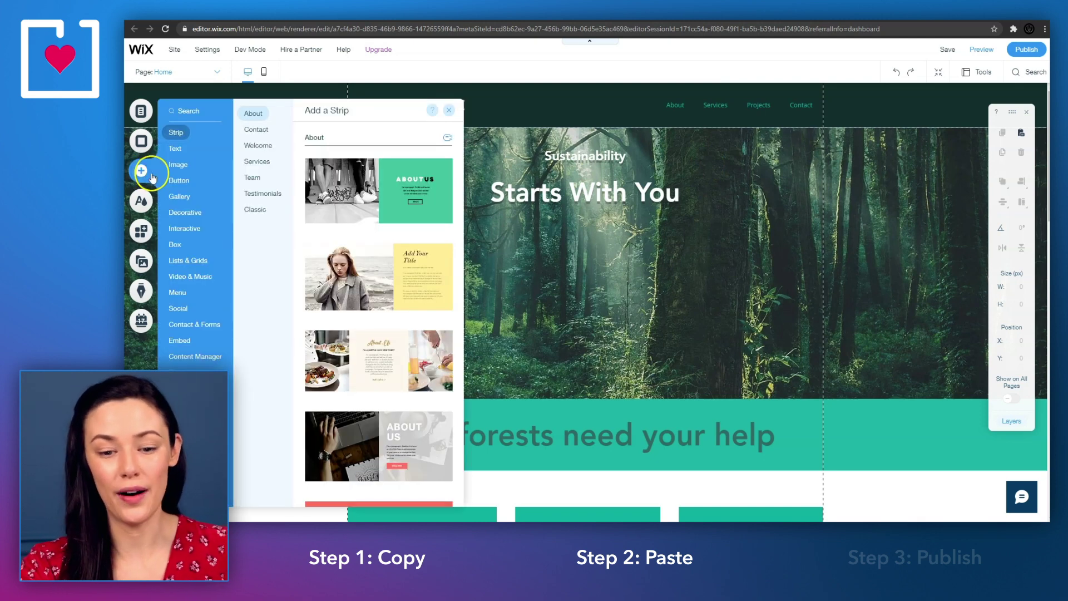
pyautogui.click(178, 339)
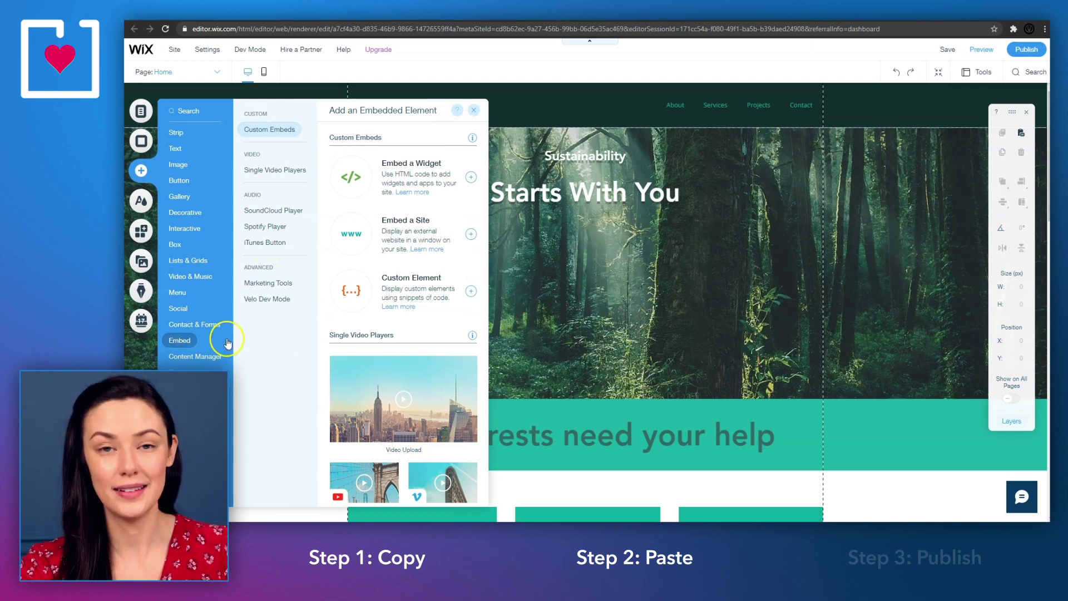
pyautogui.click(470, 178)
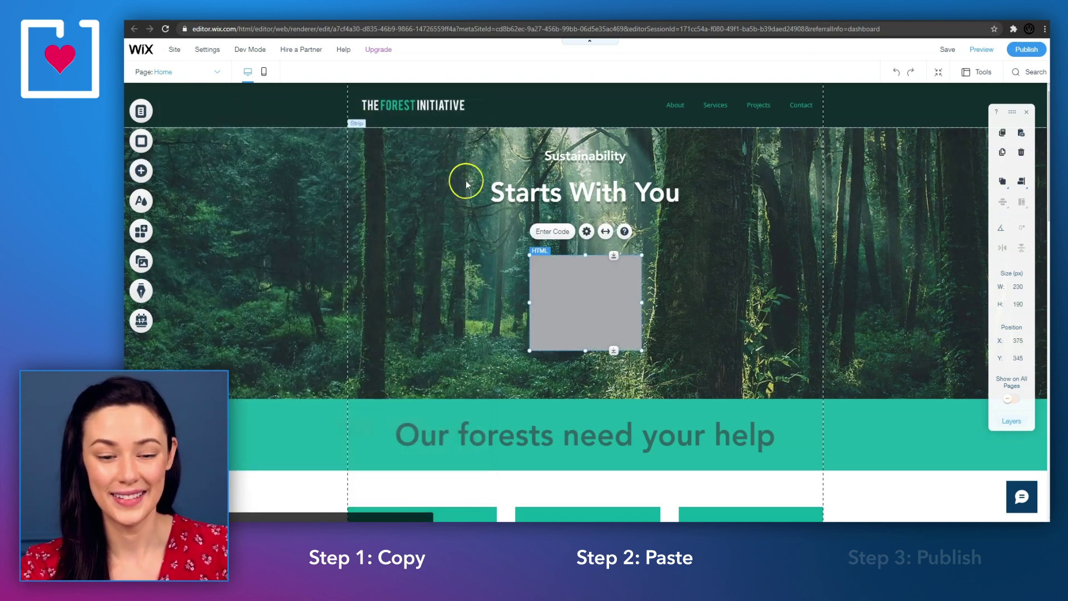
# Step: Paste the copied Donorbox embed code into the HTML element's code box
pyautogui.click(546, 231)
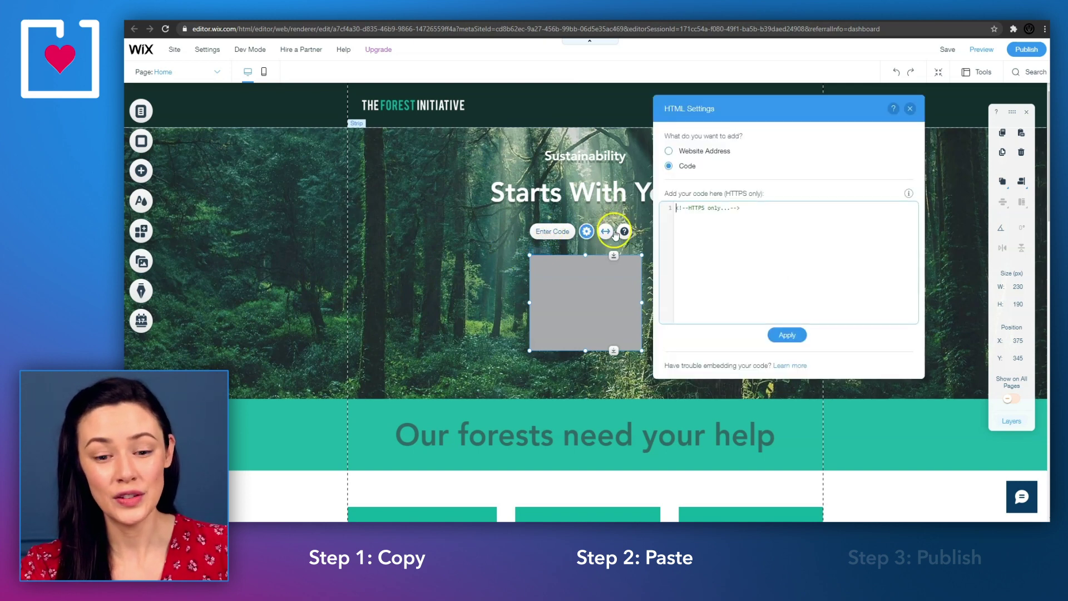
pyautogui.click(693, 239)
pyautogui.hotkey('ctrl', 'v')
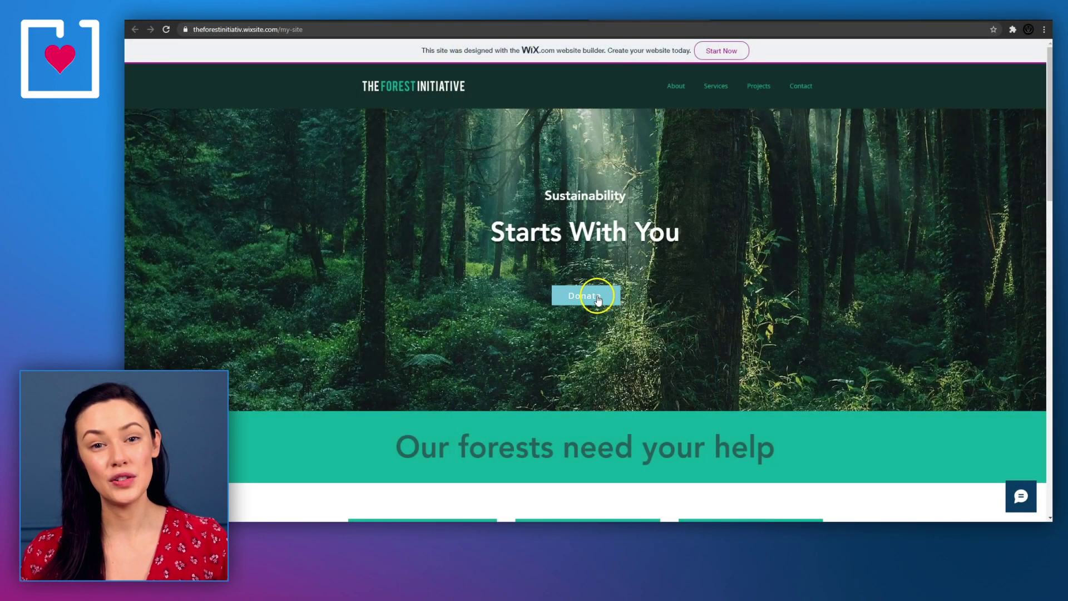
# Step: Check that the live Donate button opens the Donorbox form, close it, and scroll down the page
pyautogui.click(598, 298)
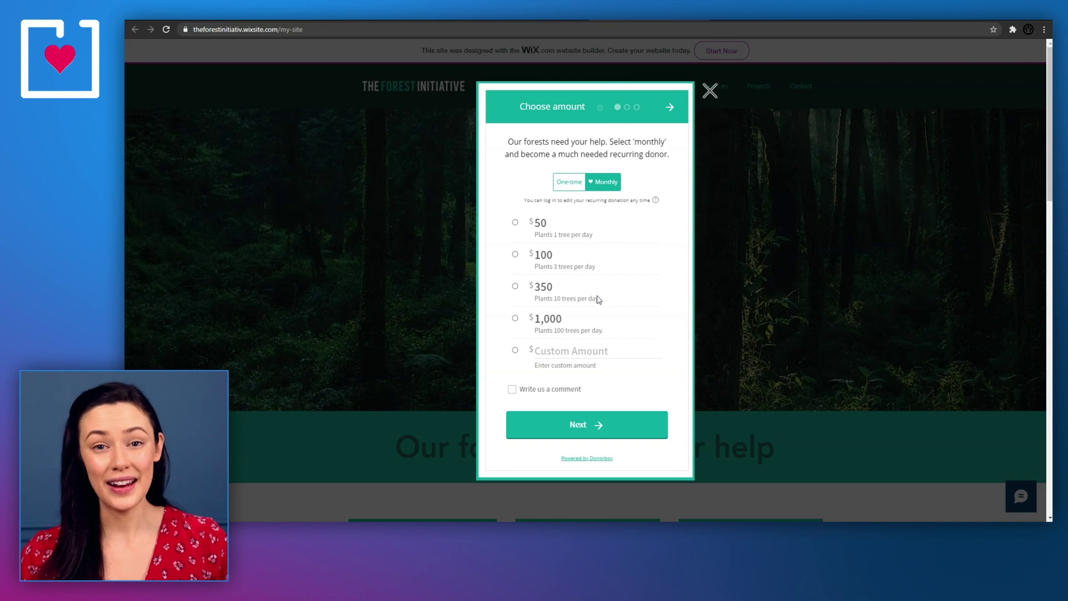
pyautogui.click(710, 91)
pyautogui.scroll(-8, 755, 271)
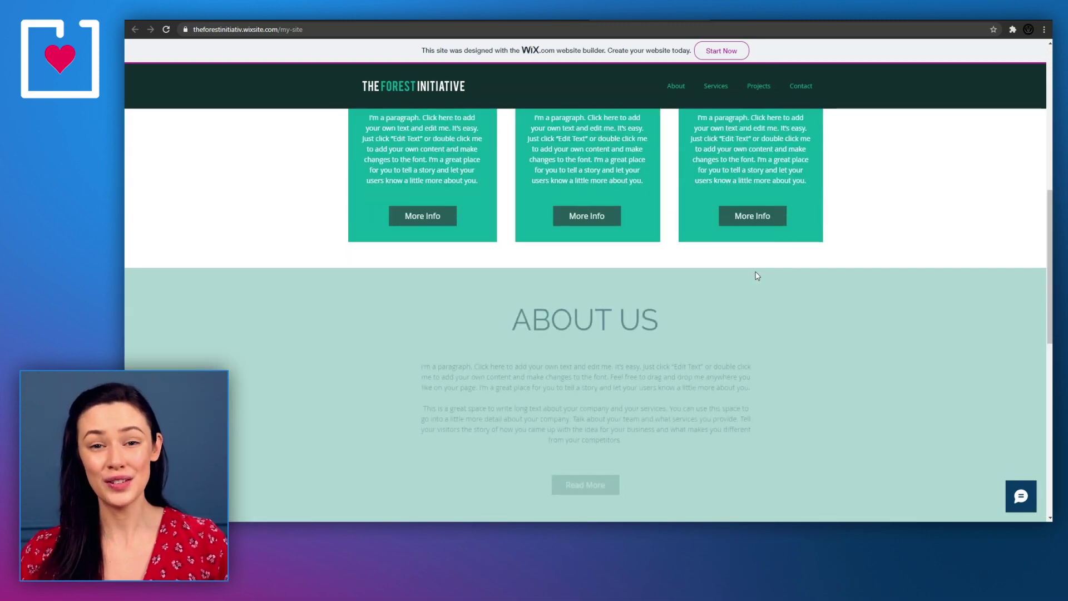
pyautogui.scroll(-6, 757, 276)
pyautogui.scroll(-2, 755, 276)
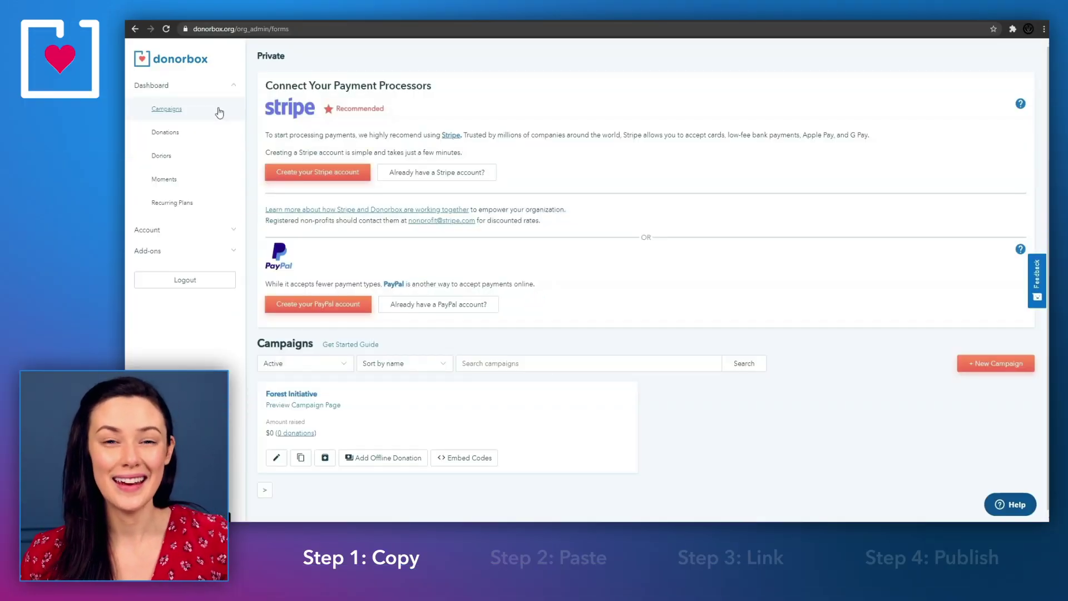
# Step: Copy The Forest Initiative embed code from Donorbox's Embed Codes and go back to the Wix editor
pyautogui.click(468, 458)
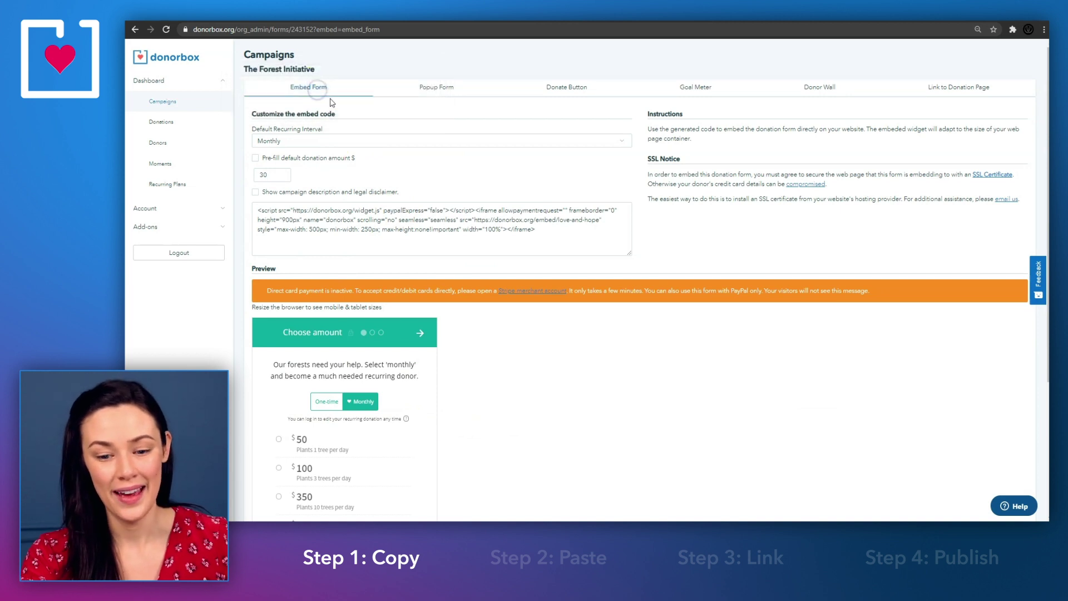
pyautogui.moveTo(545, 235); pyautogui.dragTo(258, 209)
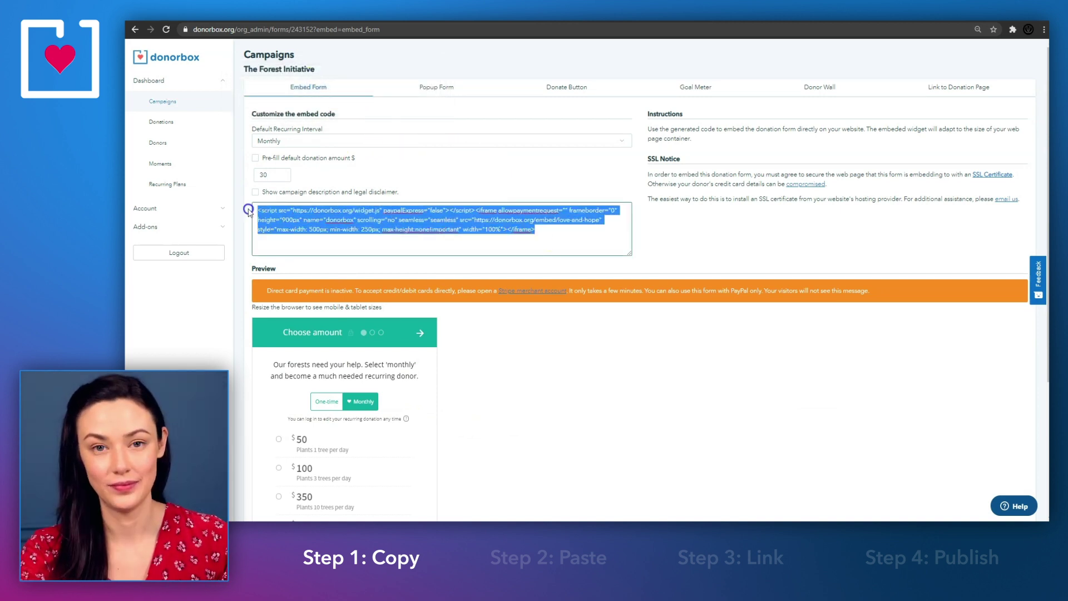
pyautogui.rightClick(321, 218)
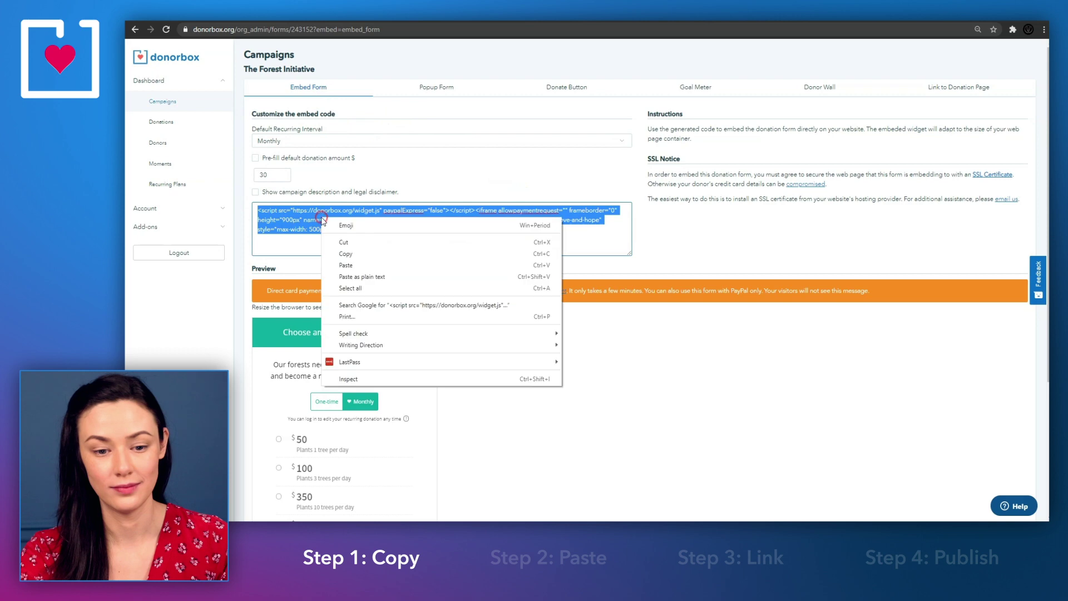
pyautogui.click(355, 257)
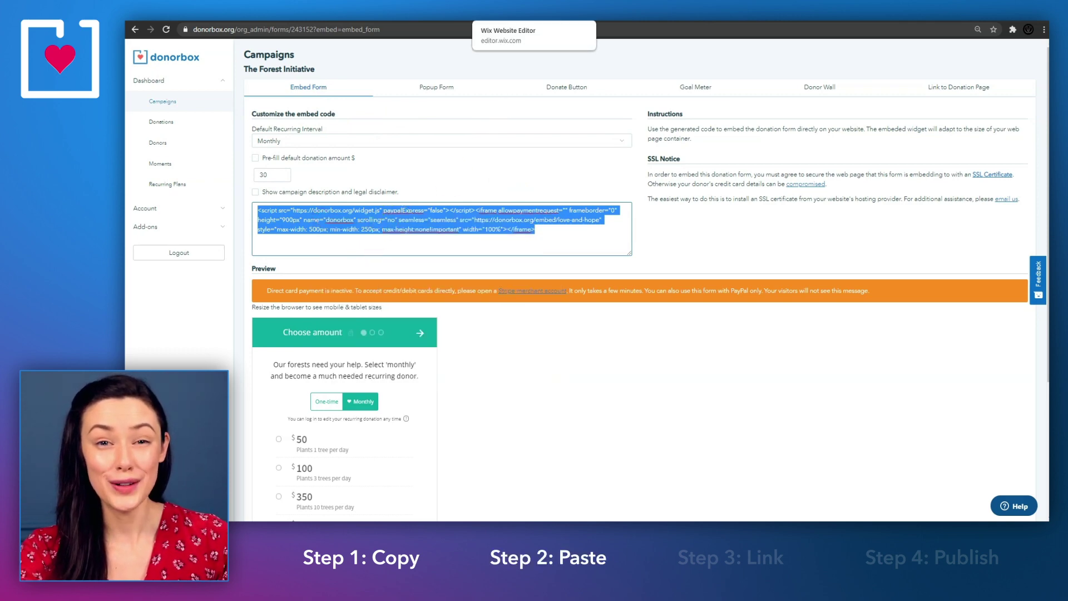
pyautogui.click(501, 22)
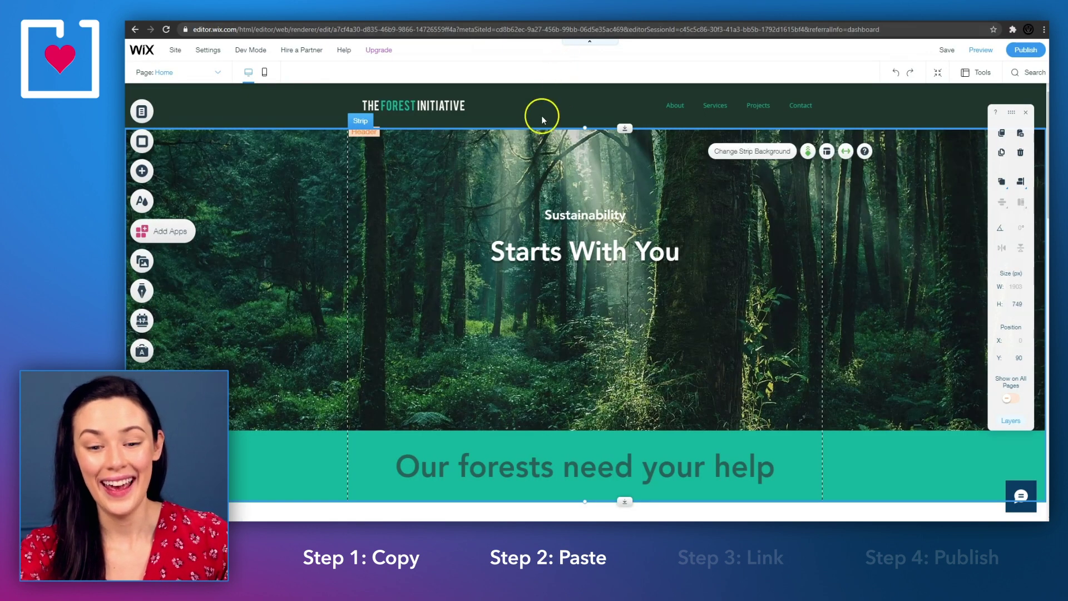
# Step: Add a plain themed button to the hero and change its text to 'Donate'
pyautogui.click(142, 172)
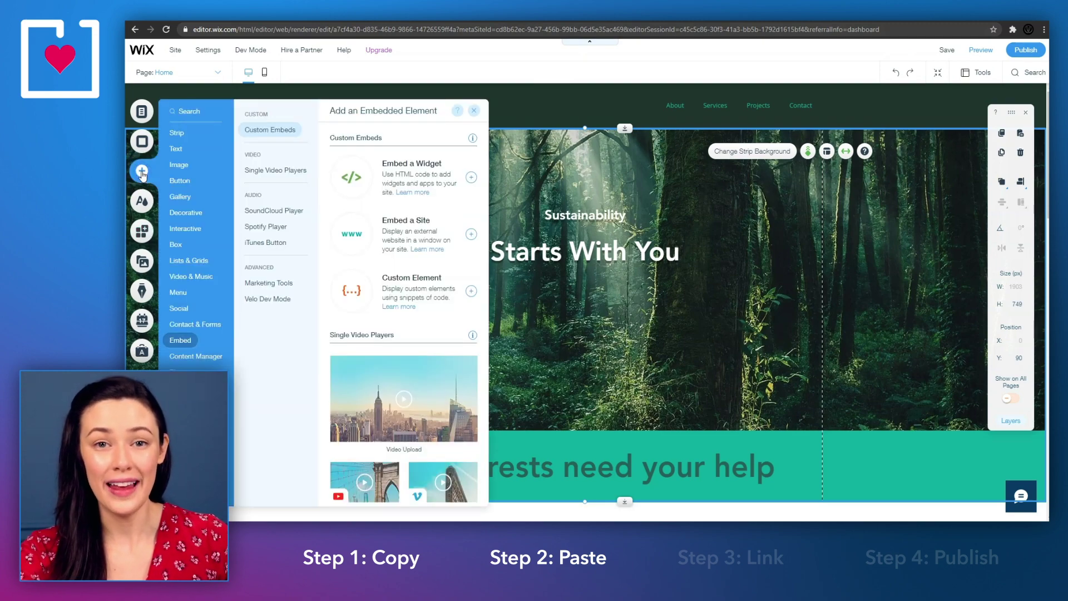
pyautogui.click(203, 182)
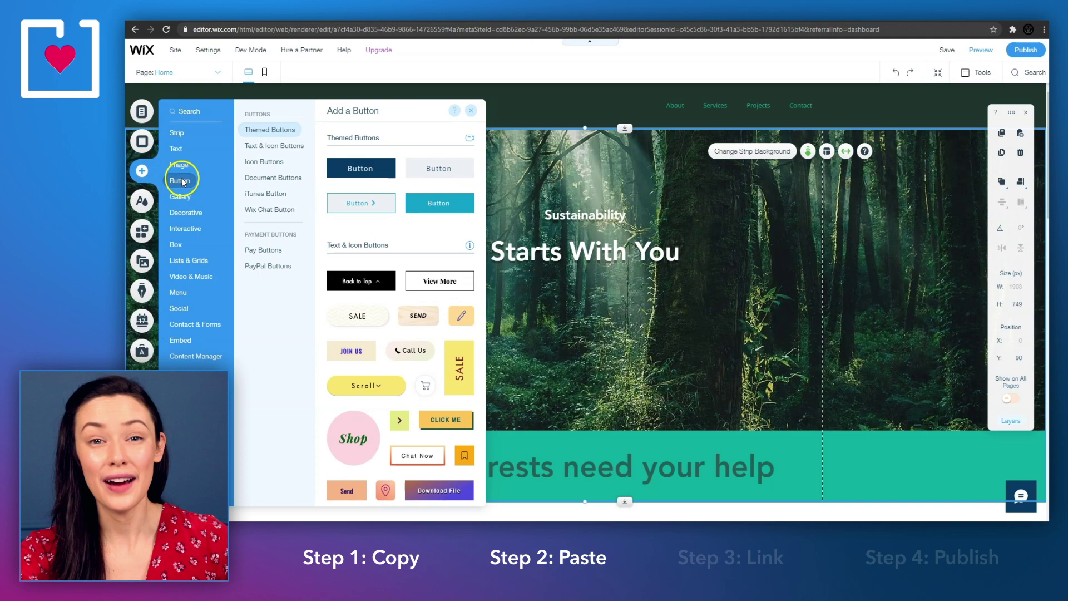
pyautogui.click(372, 173)
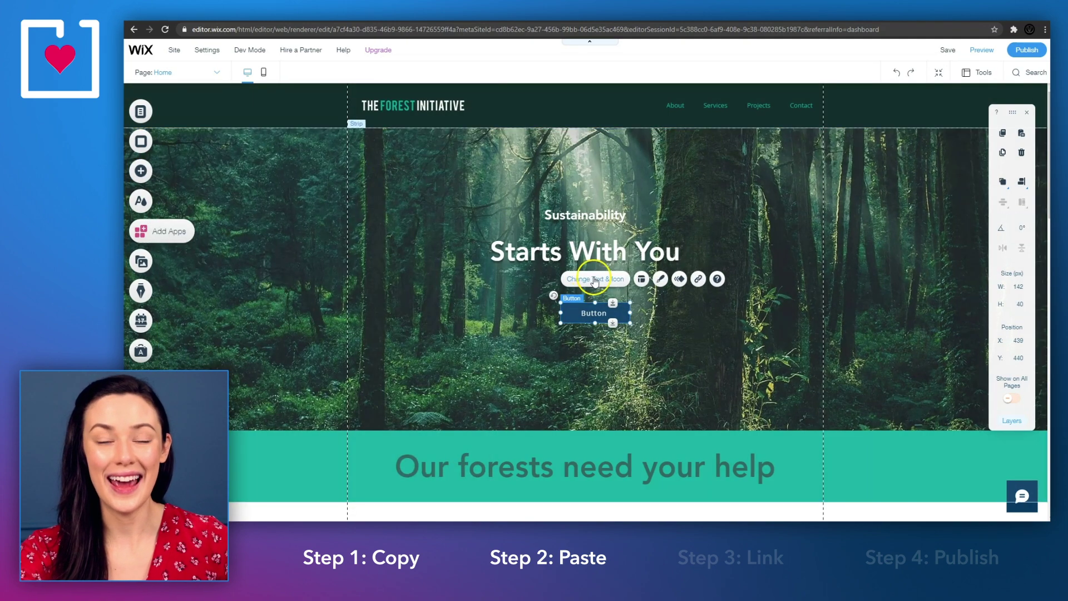
pyautogui.click(595, 280)
pyautogui.write('Donate')
pyautogui.click(769, 312)
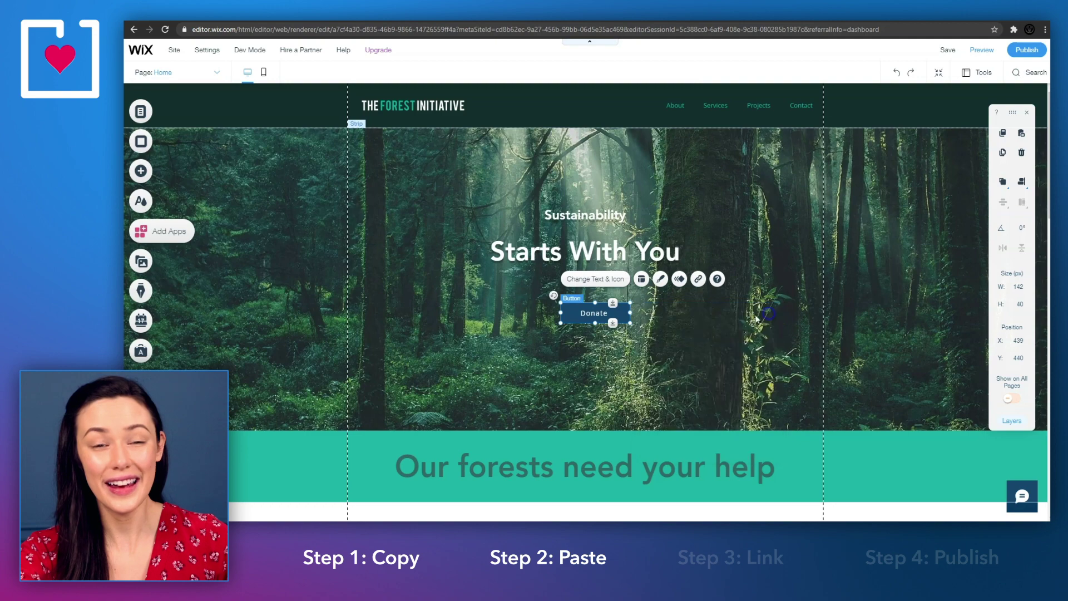
# Step: Give the Donate button a teal fill colour
pyautogui.click(660, 279)
pyautogui.click(460, 191)
pyautogui.click(452, 241)
pyautogui.click(417, 435)
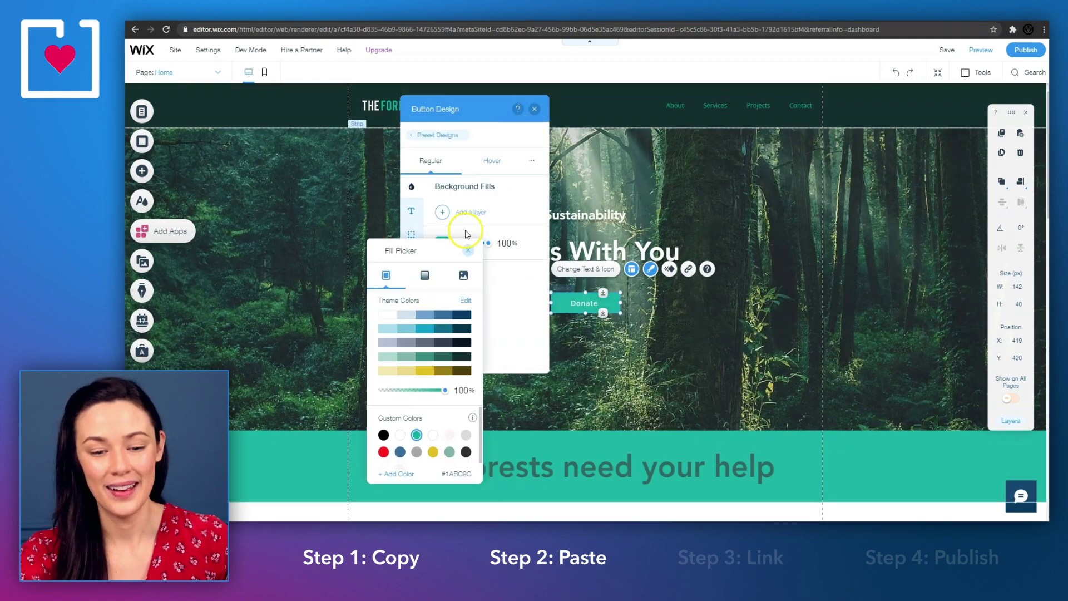
pyautogui.click(468, 251)
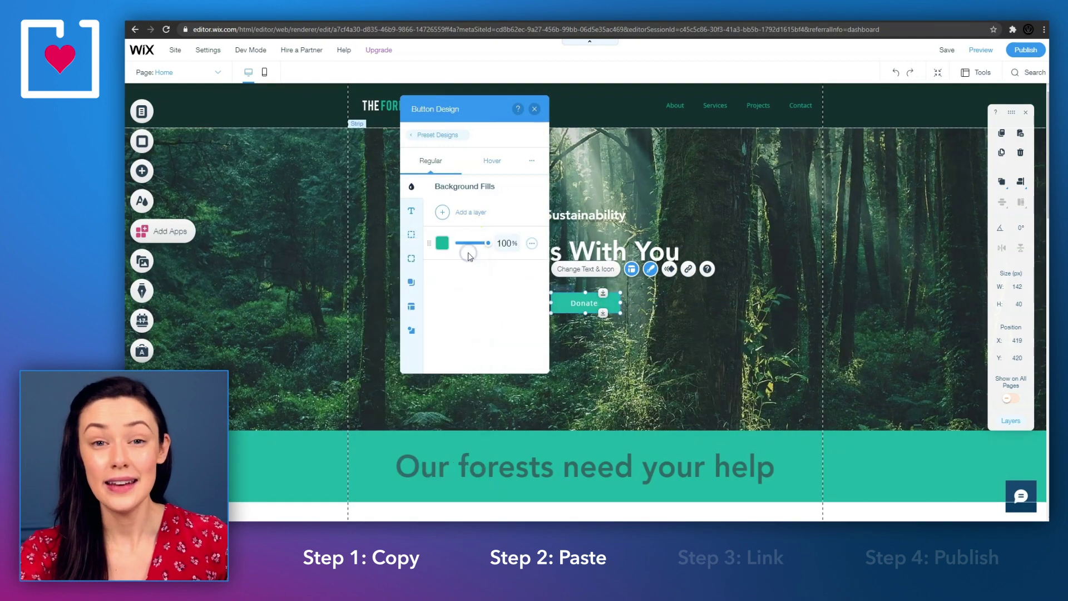
pyautogui.press('Escape')
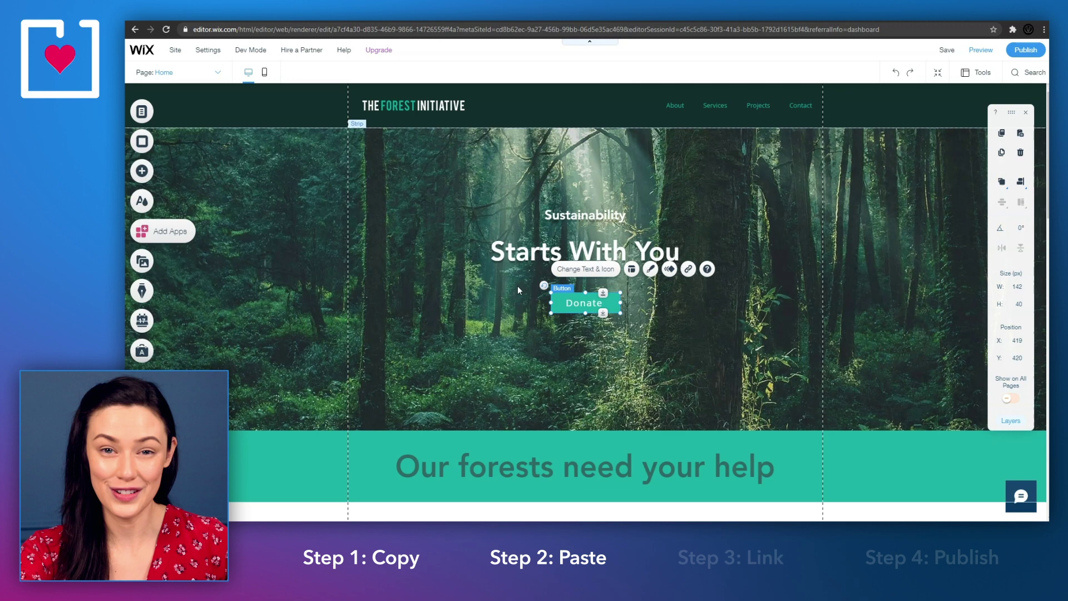
# Step: Add a Promo (Sign Up) lightbox and move its close X just outside the corner
pyautogui.click(154, 174)
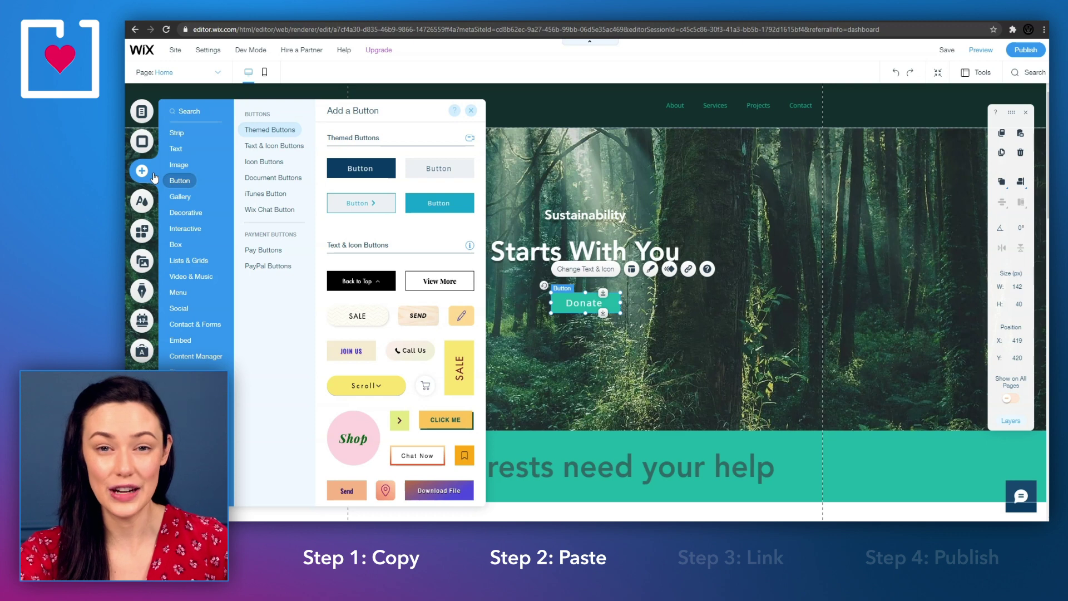
pyautogui.moveTo(179, 233)
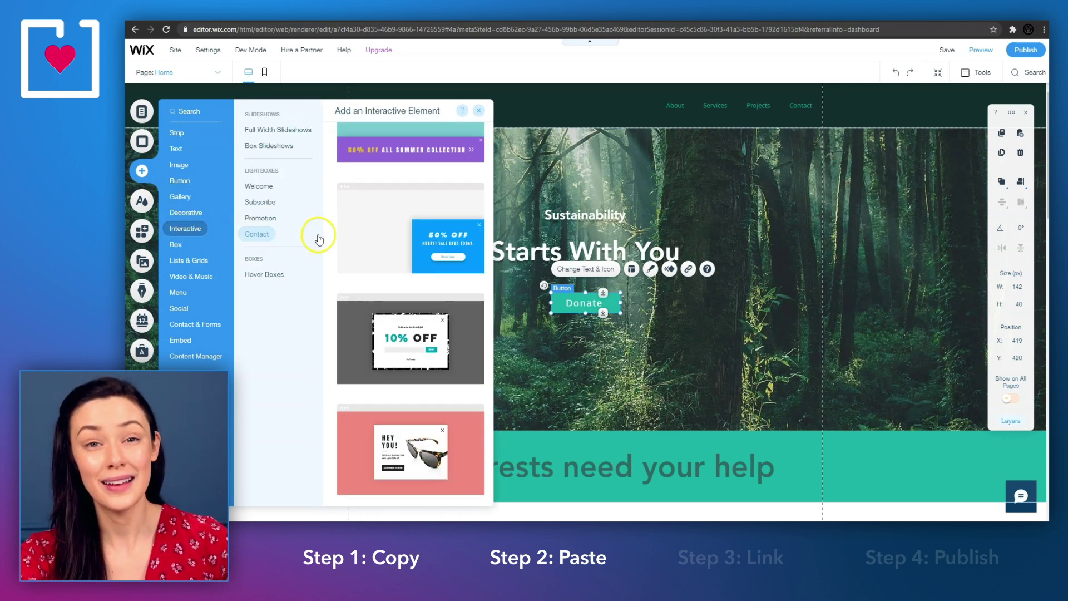
pyautogui.click(421, 341)
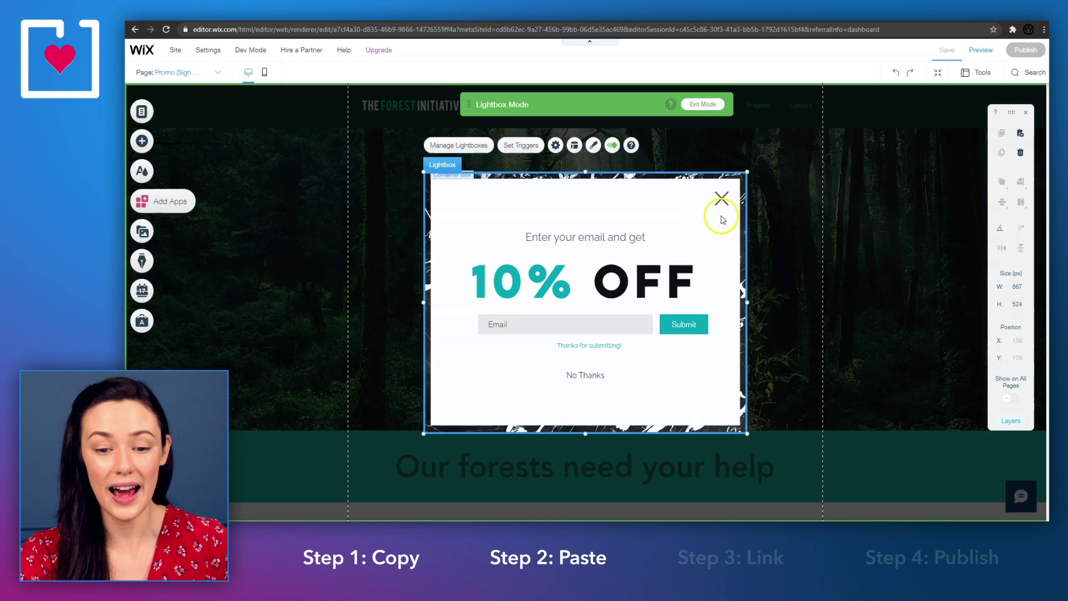
pyautogui.click(722, 198)
pyautogui.moveTo(723, 199); pyautogui.dragTo(765, 184)
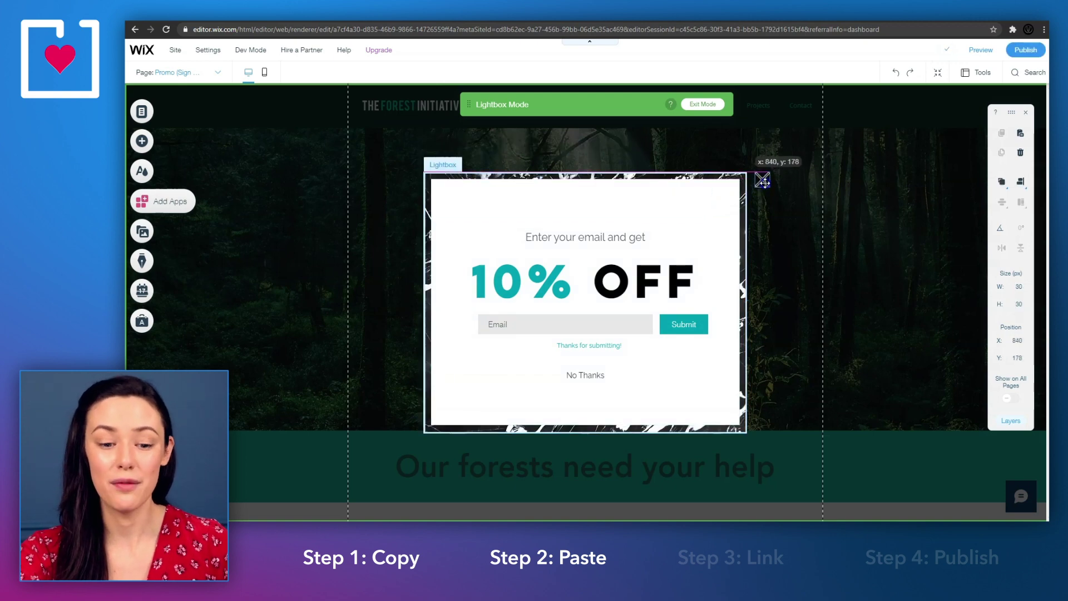
# Step: Delete the lightbox's 10% OFF heading, email prompt text, sign-up form and No Thanks button
pyautogui.click(556, 280)
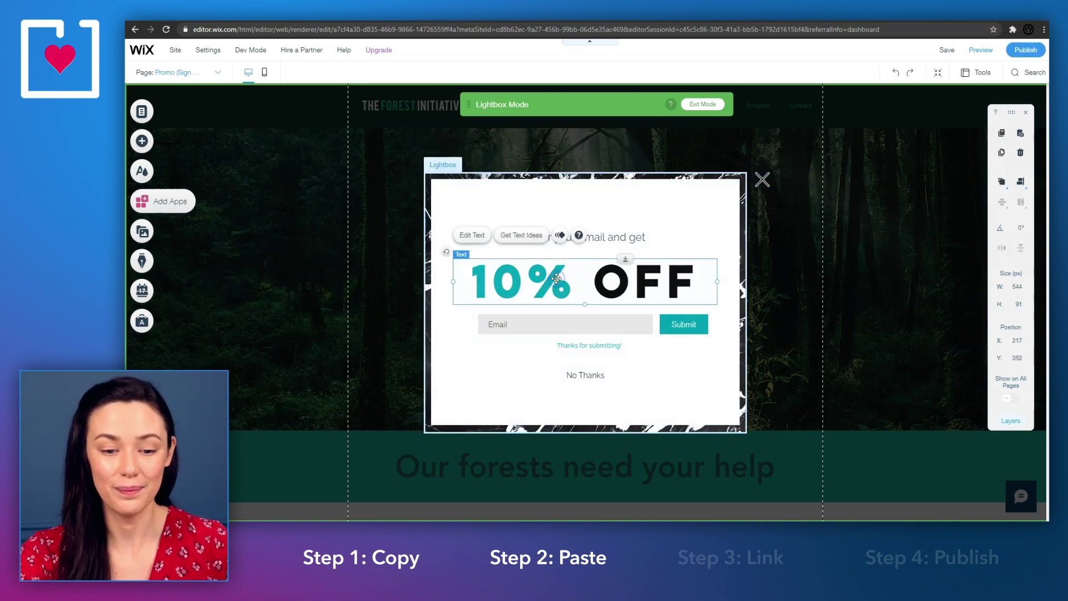
pyautogui.press('Delete')
pyautogui.click(592, 239)
pyautogui.press('Delete')
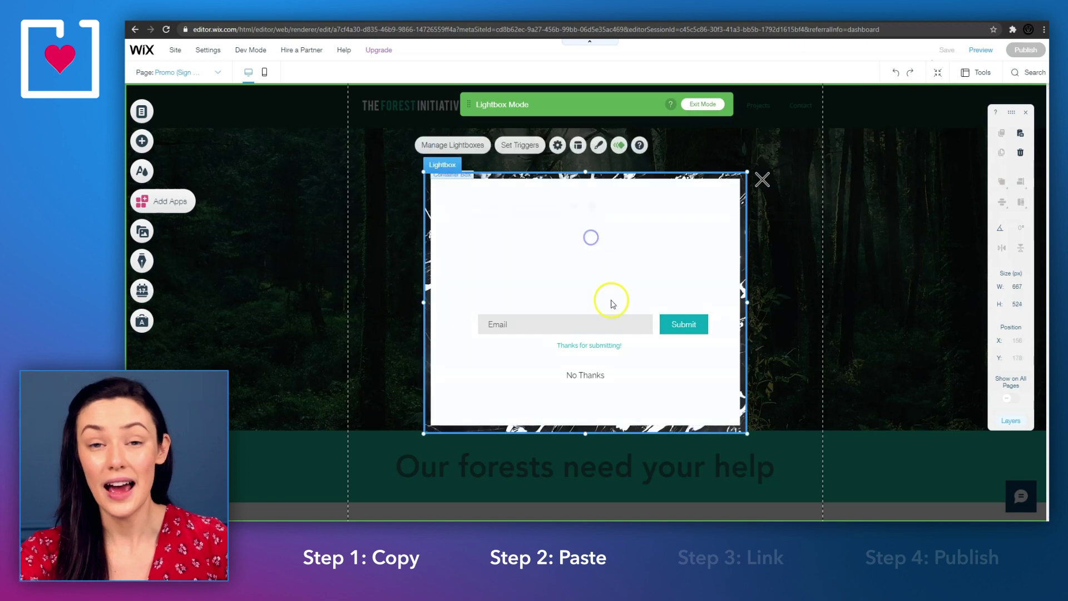
pyautogui.click(612, 321)
pyautogui.press('Delete')
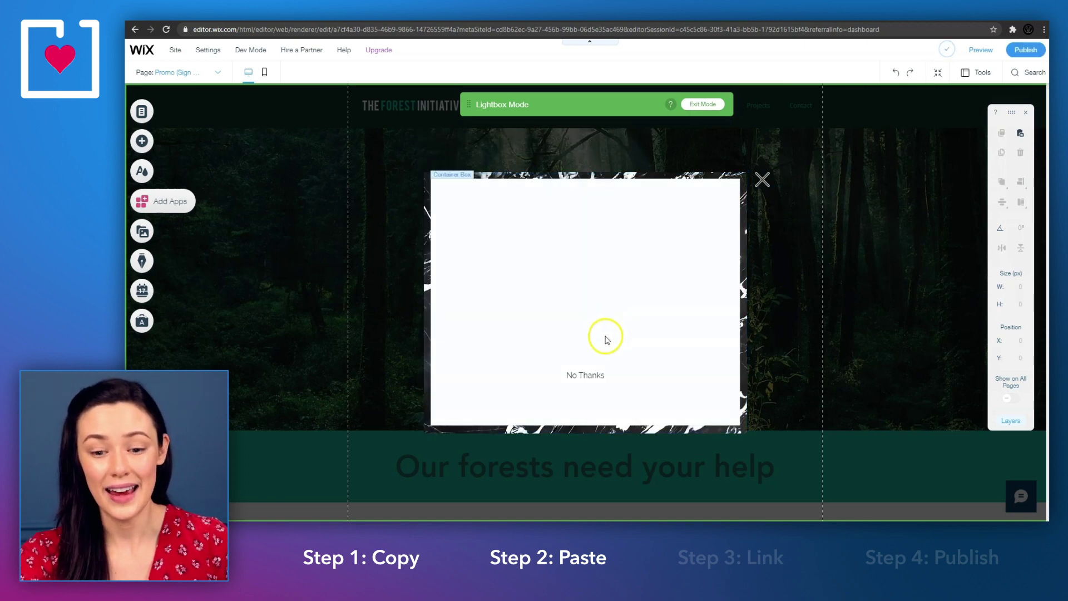
pyautogui.click(597, 376)
pyautogui.press('Delete')
# Step: Set the lightbox background colour to teal
pyautogui.click(593, 145)
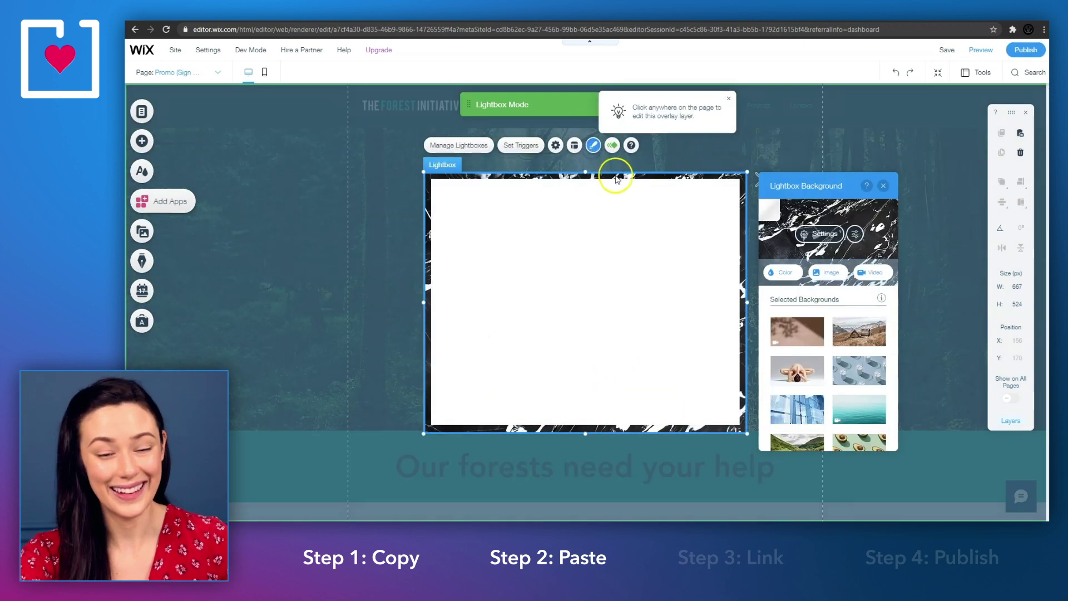
pyautogui.click(778, 270)
pyautogui.click(840, 418)
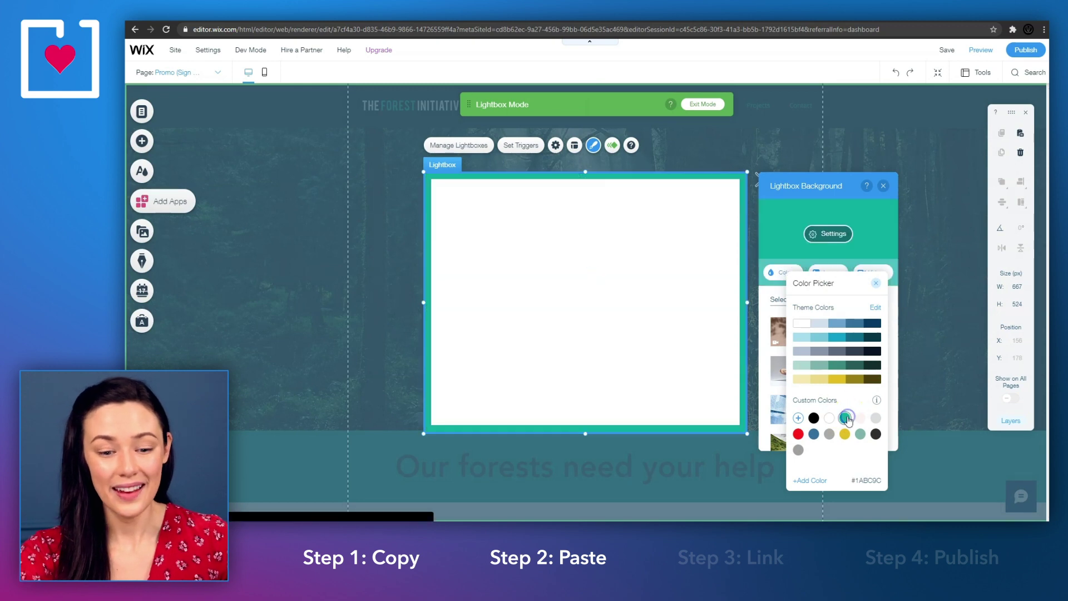
pyautogui.click(871, 283)
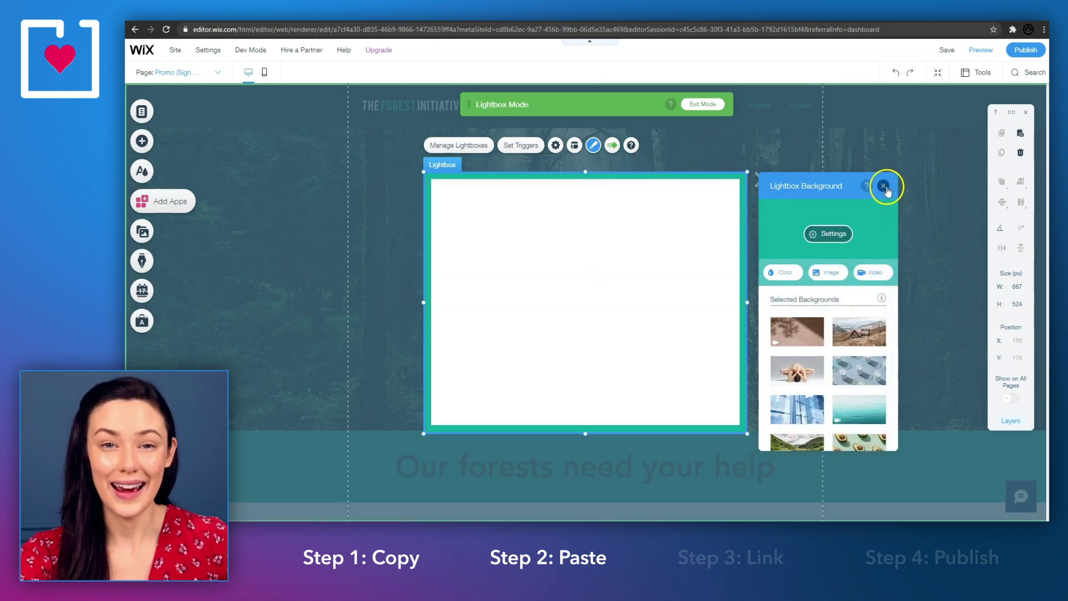
pyautogui.click(884, 186)
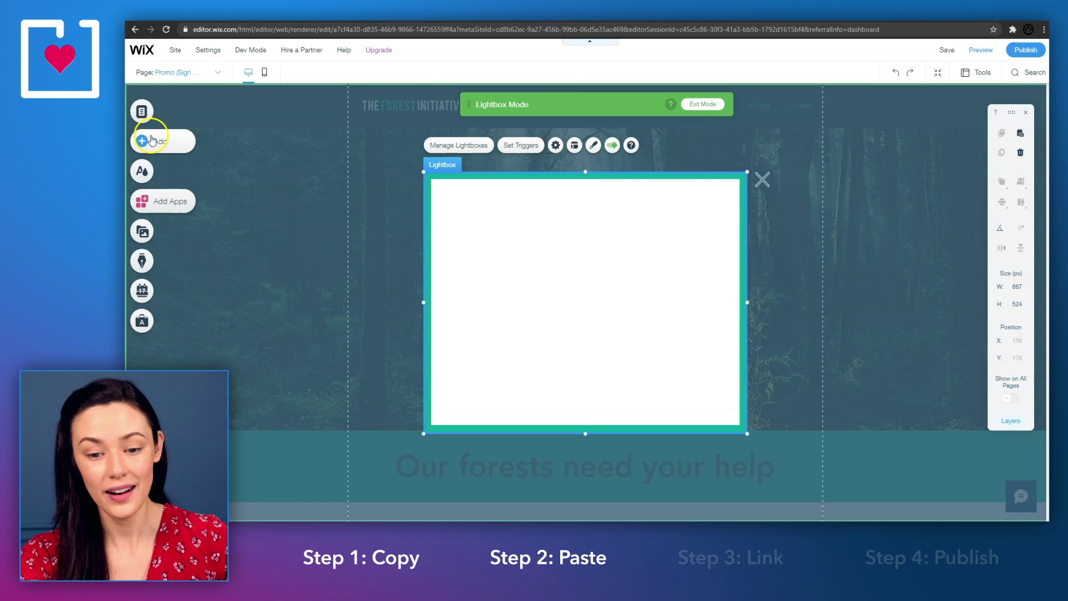
# Step: Add an HTML embed widget to the lightbox and apply the pasted Donorbox code
pyautogui.click(151, 139)
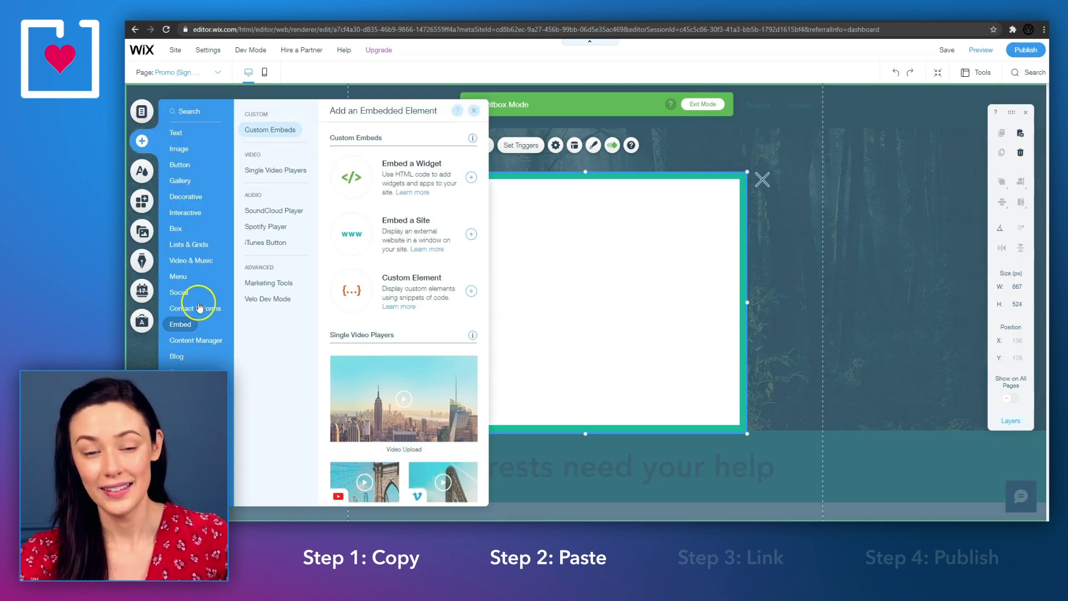
pyautogui.click(191, 326)
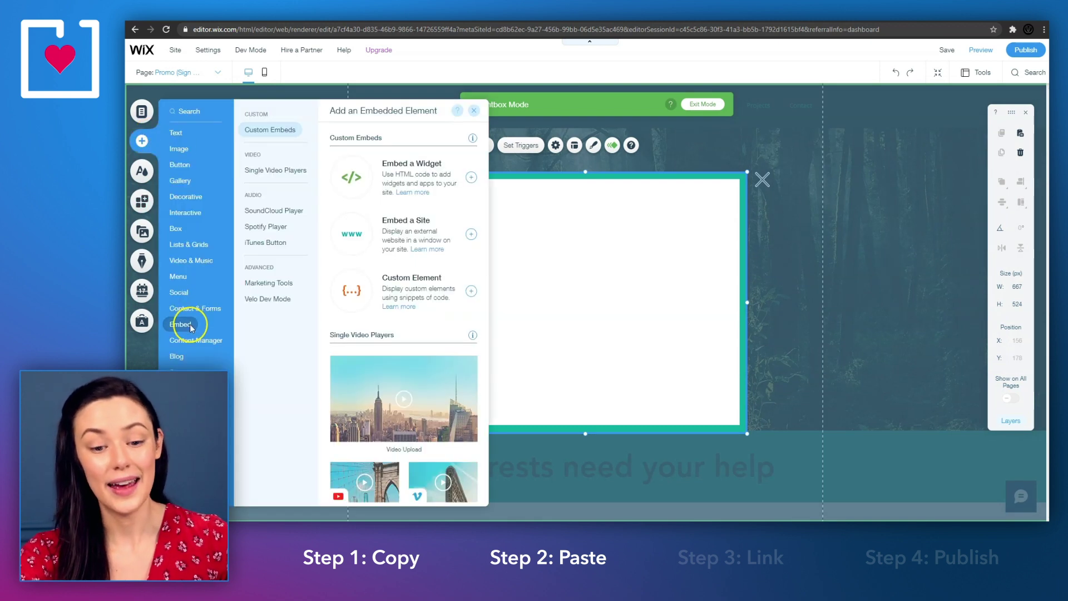
pyautogui.click(472, 178)
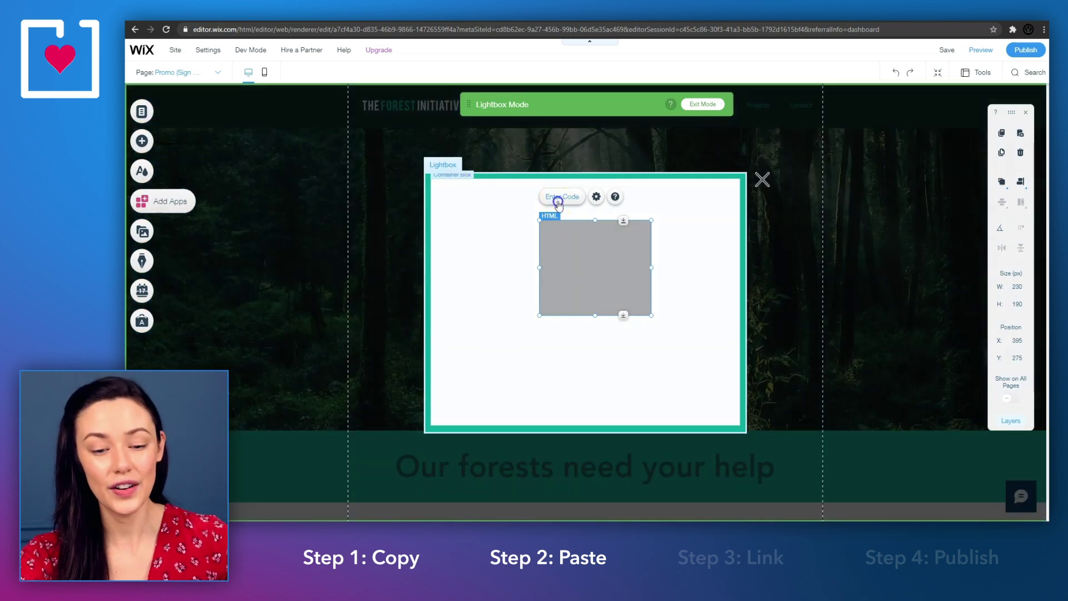
pyautogui.click(562, 196)
pyautogui.click(705, 316)
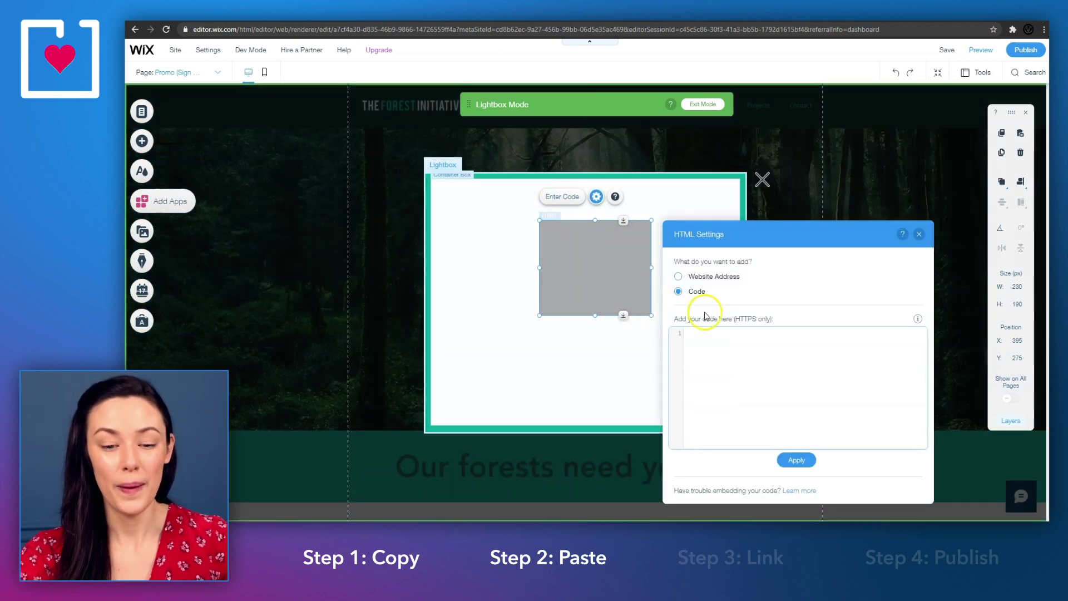
pyautogui.write('<script src="https://donorbox.org/widget.js" paypalExpress="false"></script><iframe allowpaymentrequest="" frameborder="0" height="900px" name="donorbox" scrolling="no" seamless="seamless" src="https://donorbox.org/embed/love-and-hope" style="max-width: 500px; min-width: 250px; max-height:none!important" width="100%"></iframe>')
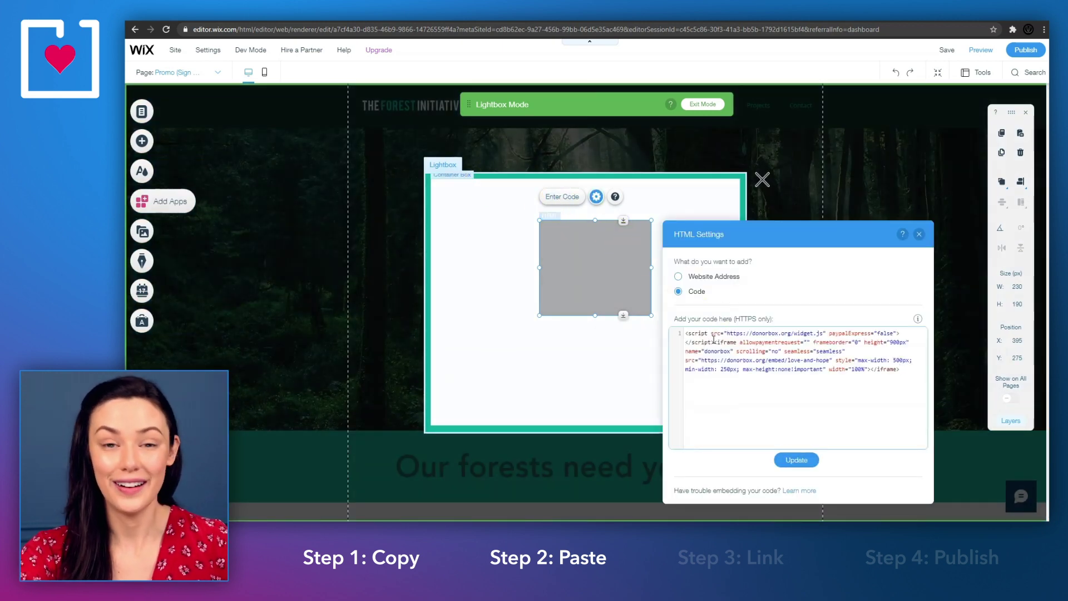
pyautogui.click(796, 460)
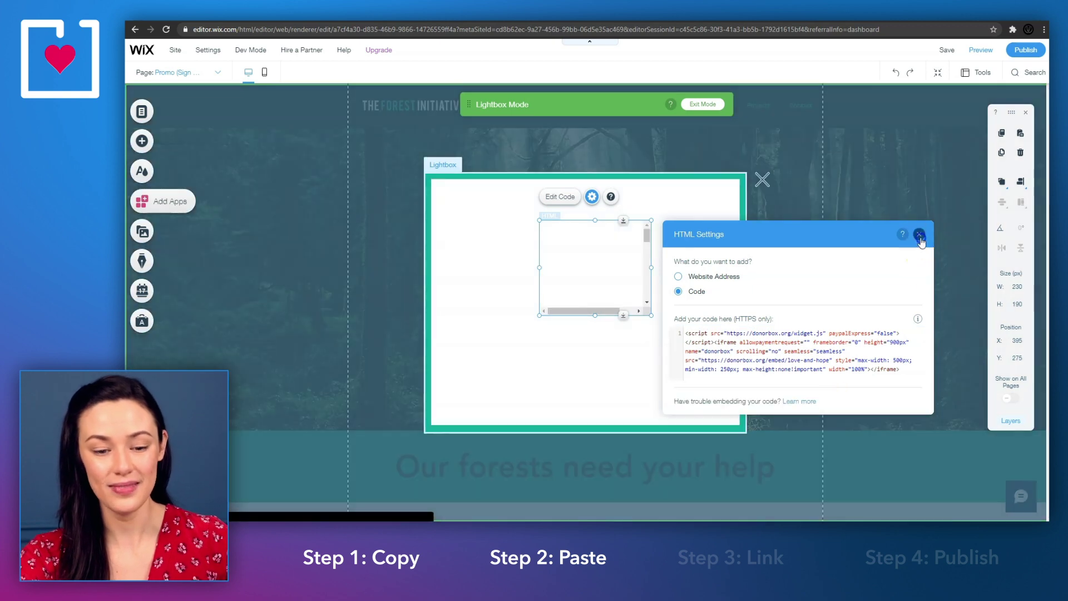
pyautogui.click(919, 234)
# Step: Enlarge and reposition the donation widget, then resize the lightbox to fit the form
pyautogui.moveTo(623, 221); pyautogui.dragTo(623, 187)
pyautogui.moveTo(623, 315); pyautogui.dragTo(625, 465)
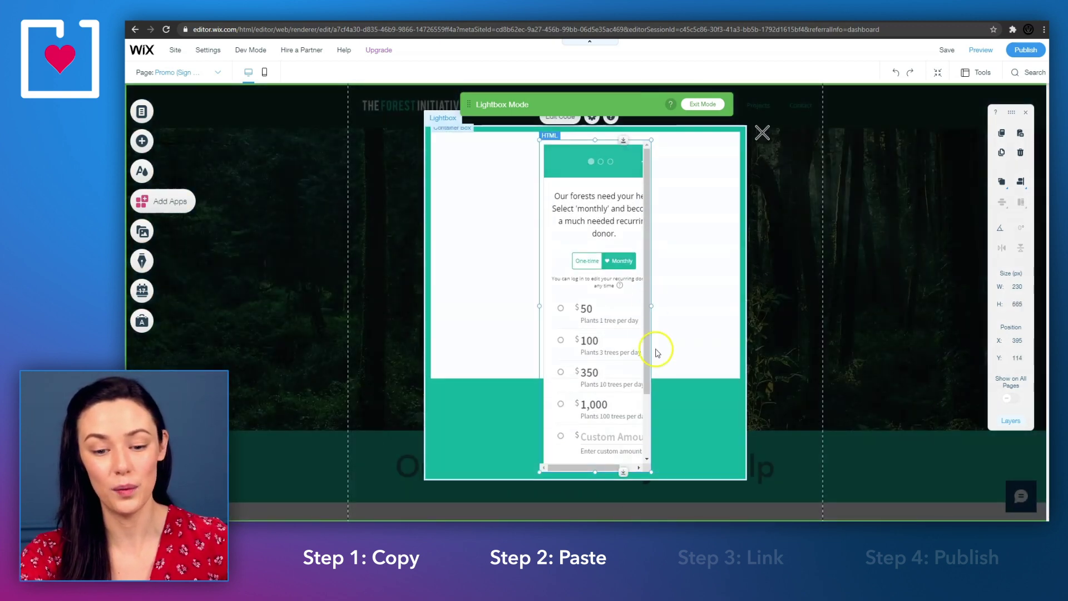
pyautogui.moveTo(651, 306); pyautogui.dragTo(732, 306)
pyautogui.moveTo(623, 167); pyautogui.dragTo(589, 143)
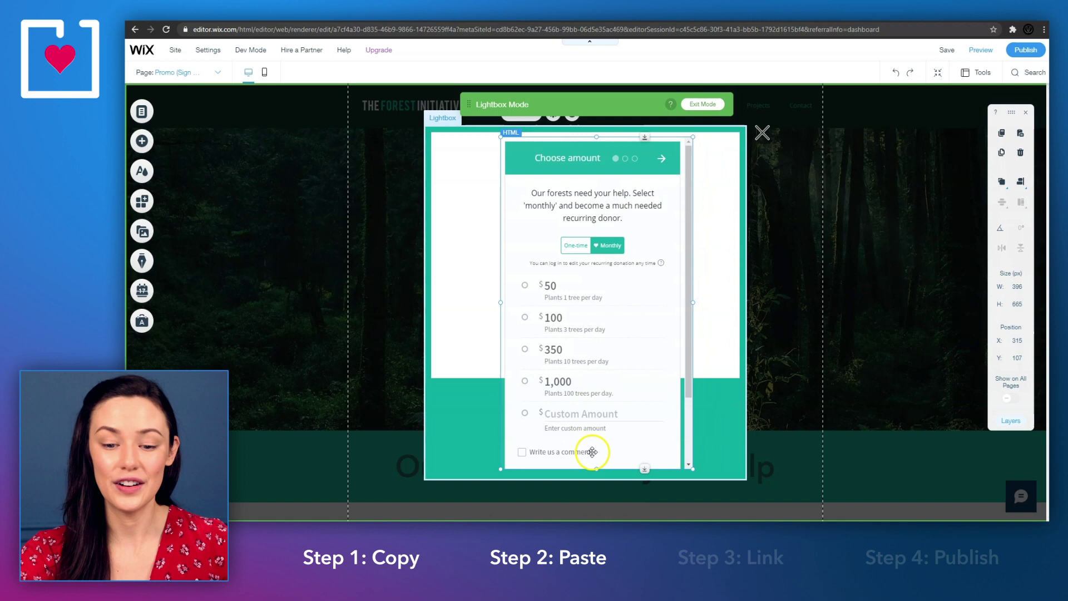
pyautogui.click(596, 470)
pyautogui.moveTo(745, 305); pyautogui.dragTo(705, 305)
pyautogui.click(705, 192)
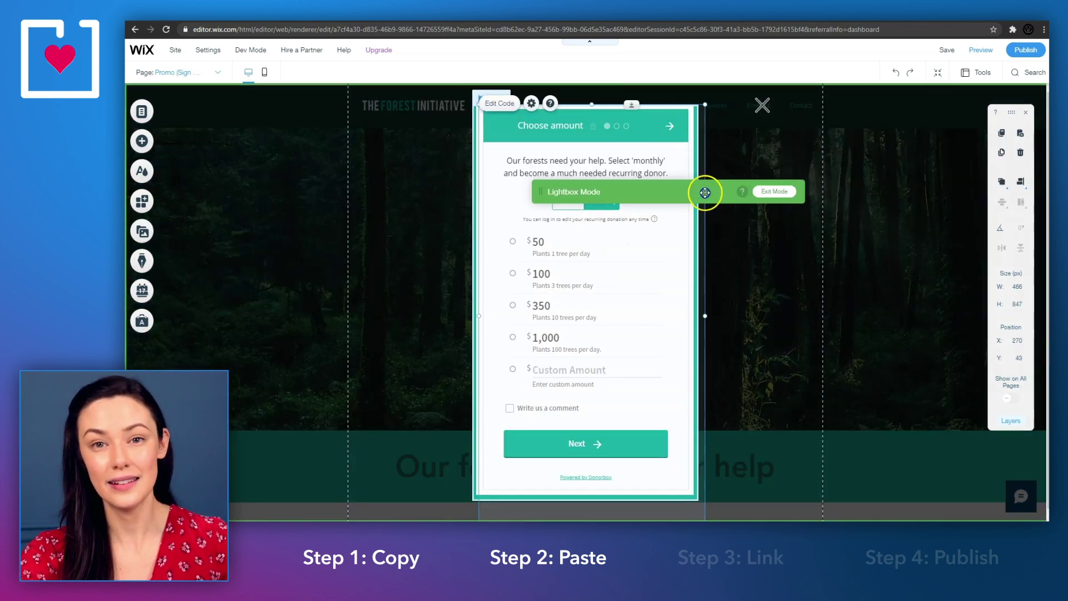
pyautogui.click(693, 108)
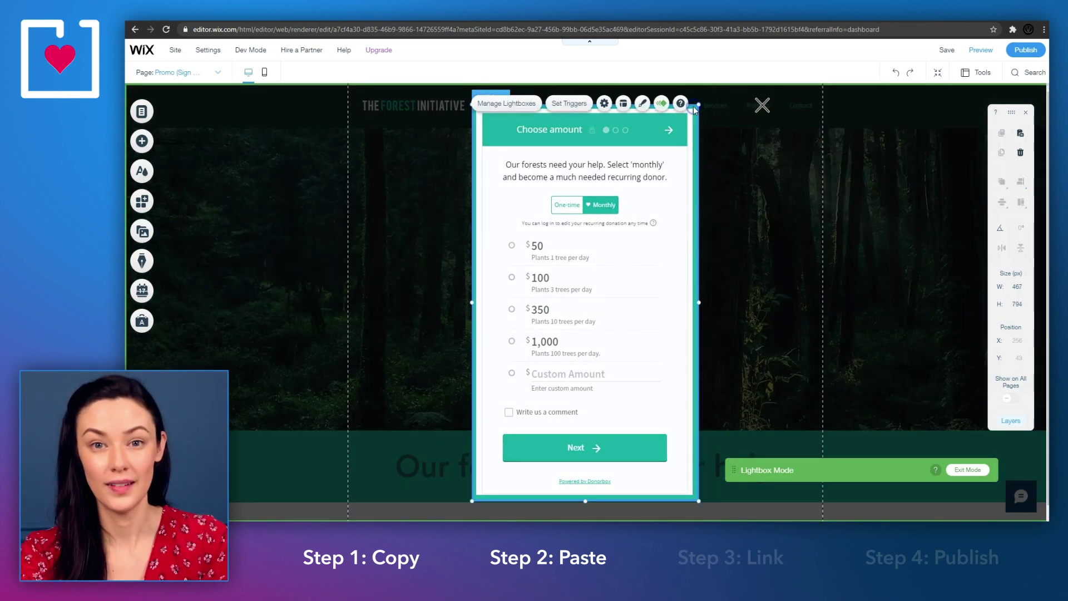
# Step: Rename the Promo (Sign Up) lightbox to 'Donation Box' and exit back to the Home page
pyautogui.click(491, 104)
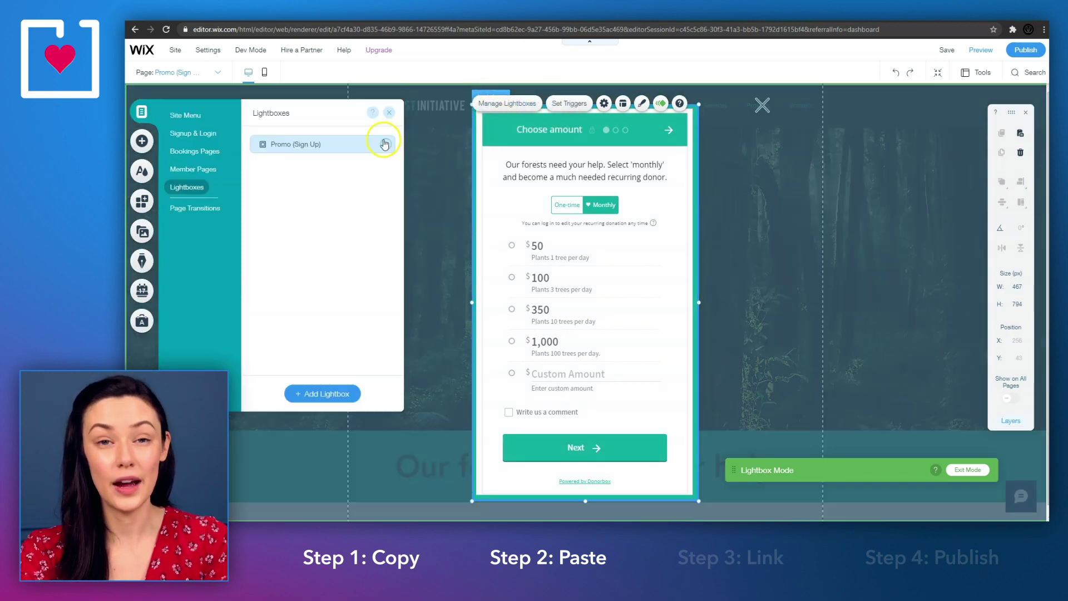
pyautogui.click(384, 145)
pyautogui.click(426, 165)
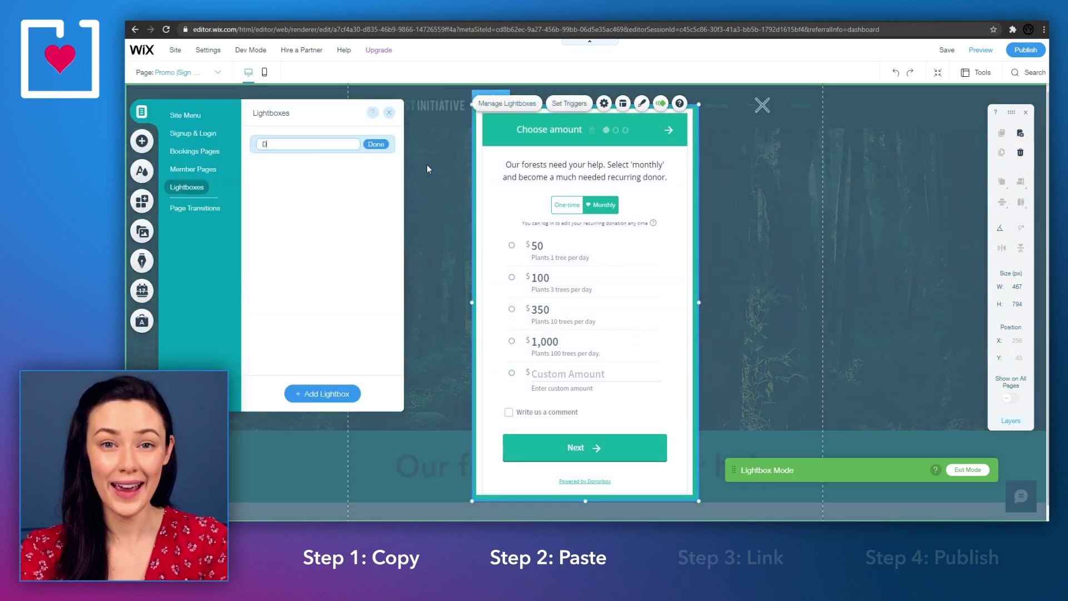
pyautogui.write('Donation Box')
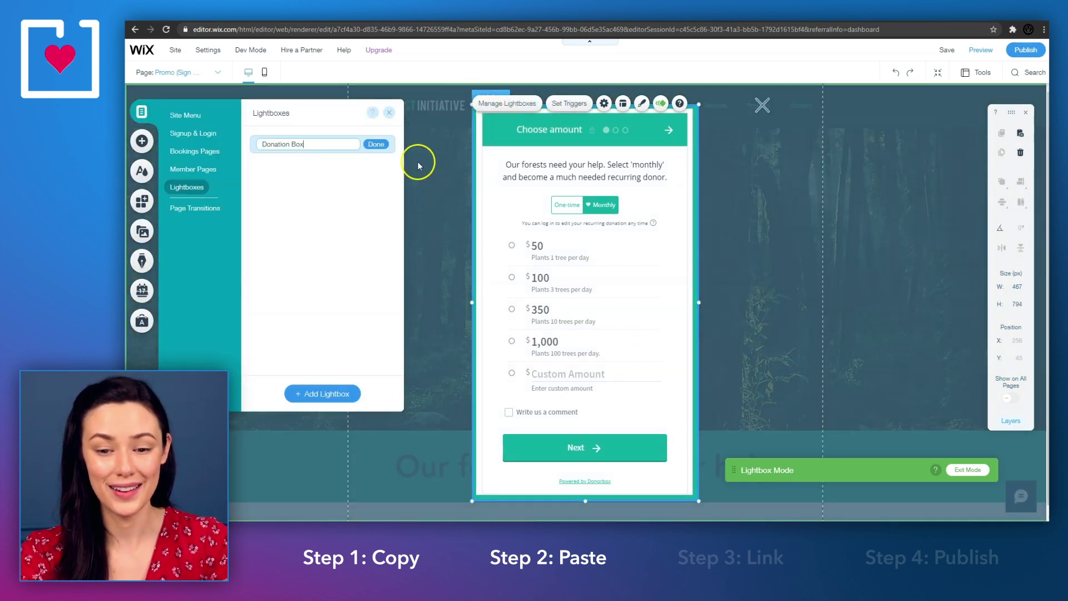
pyautogui.click(379, 145)
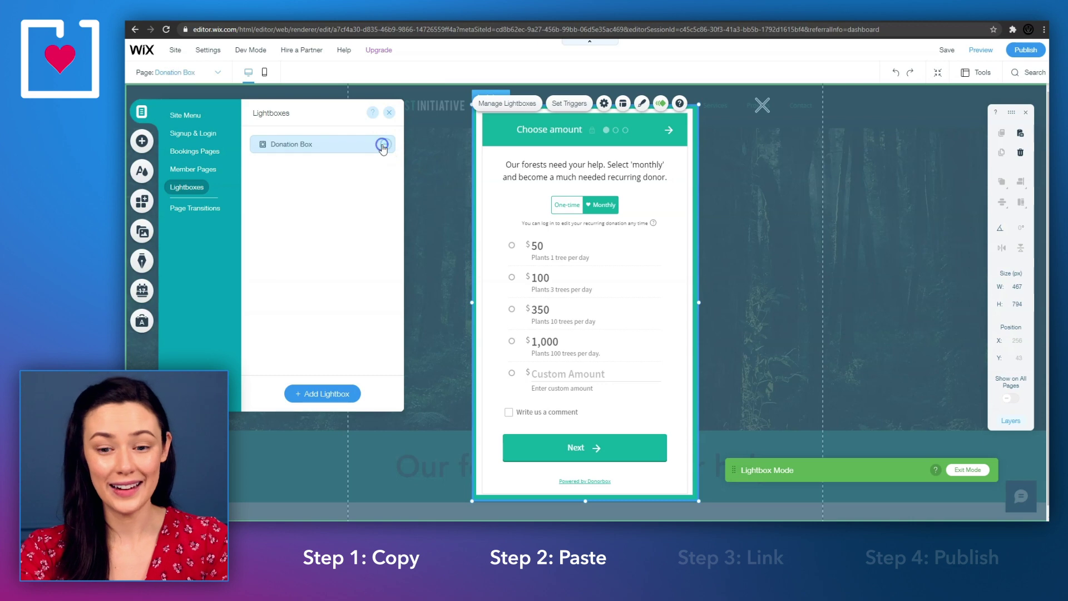
pyautogui.click(389, 113)
pyautogui.click(955, 467)
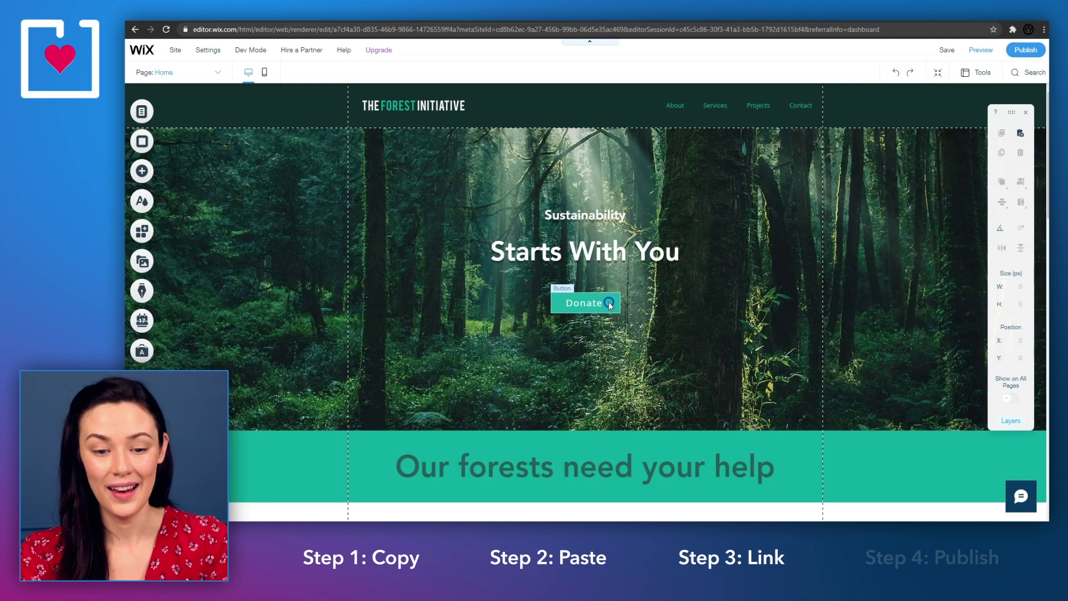
# Step: Link the Donate button to open the Donation Box lightbox
pyautogui.click(609, 303)
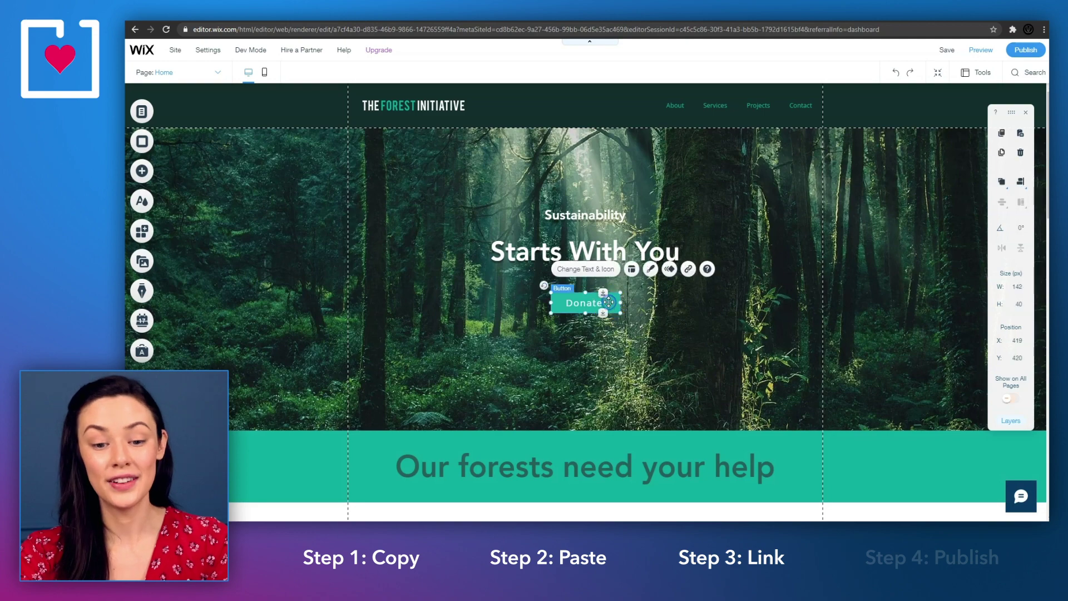
pyautogui.click(689, 269)
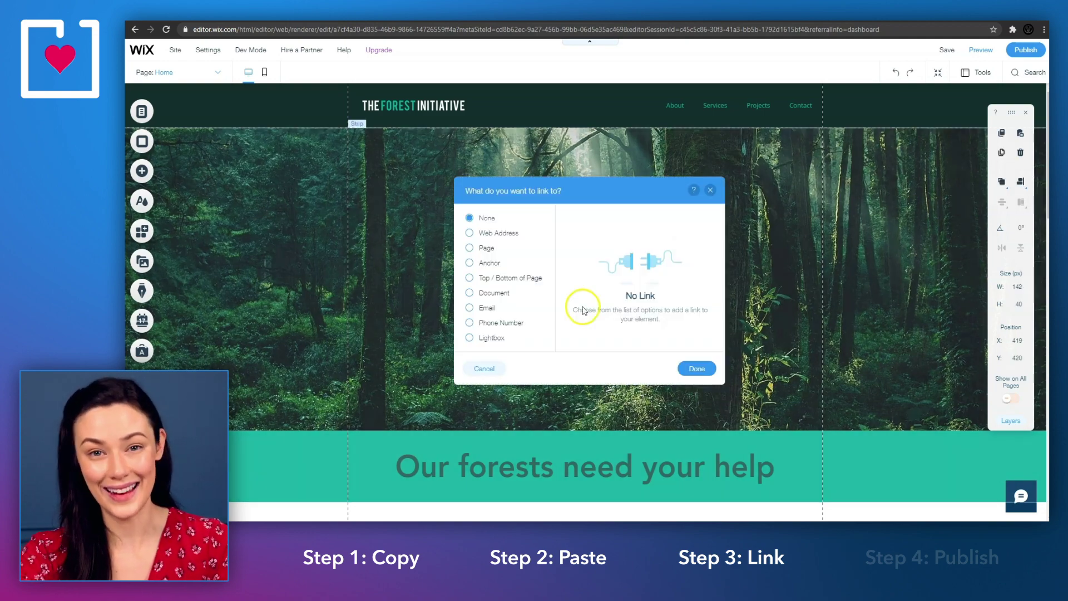
pyautogui.click(494, 338)
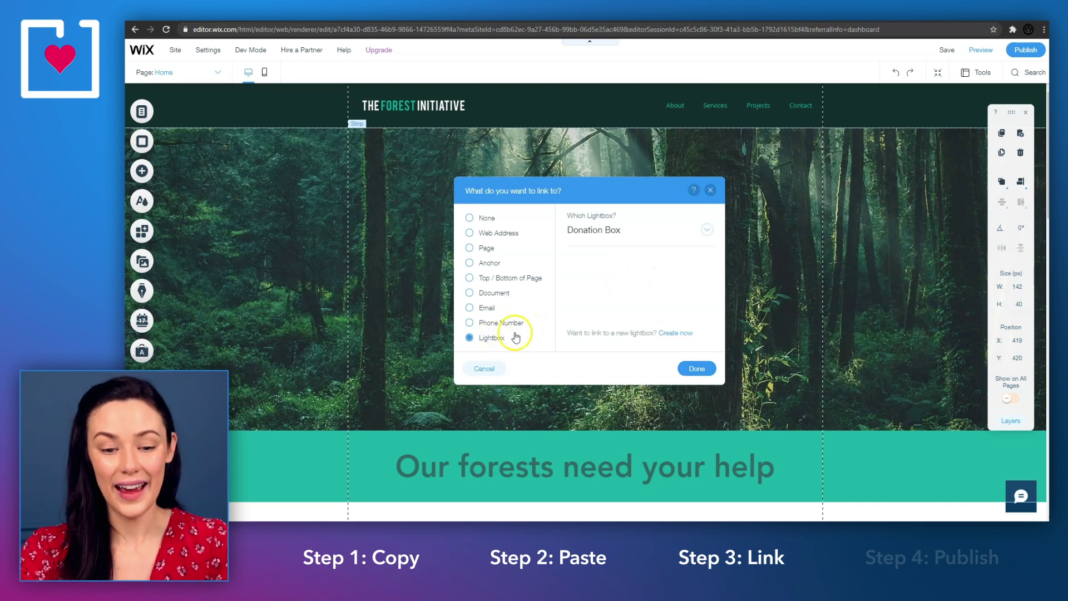
pyautogui.click(709, 233)
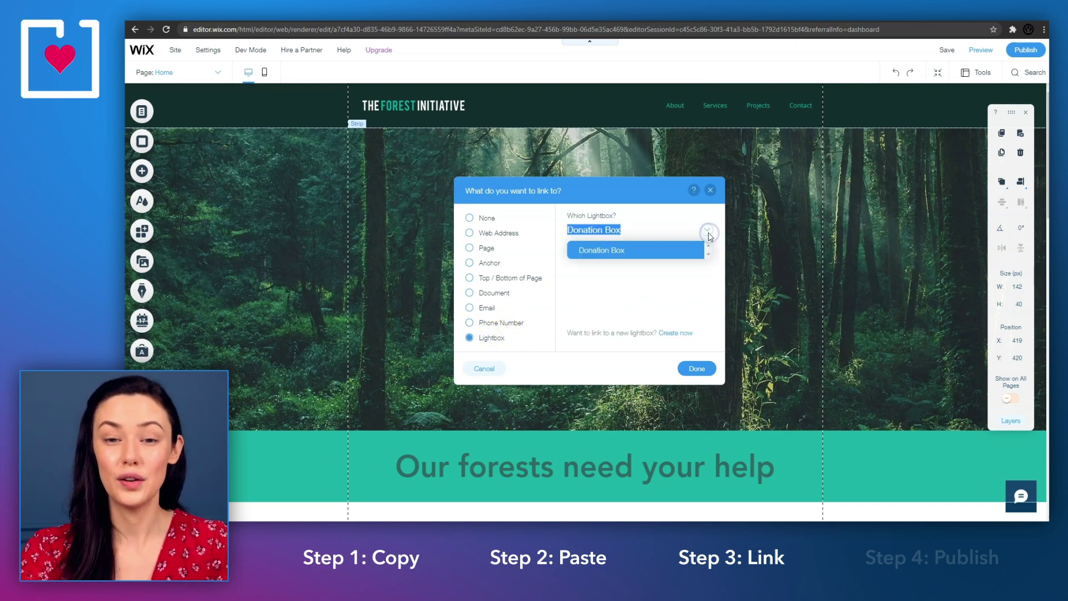
pyautogui.click(644, 249)
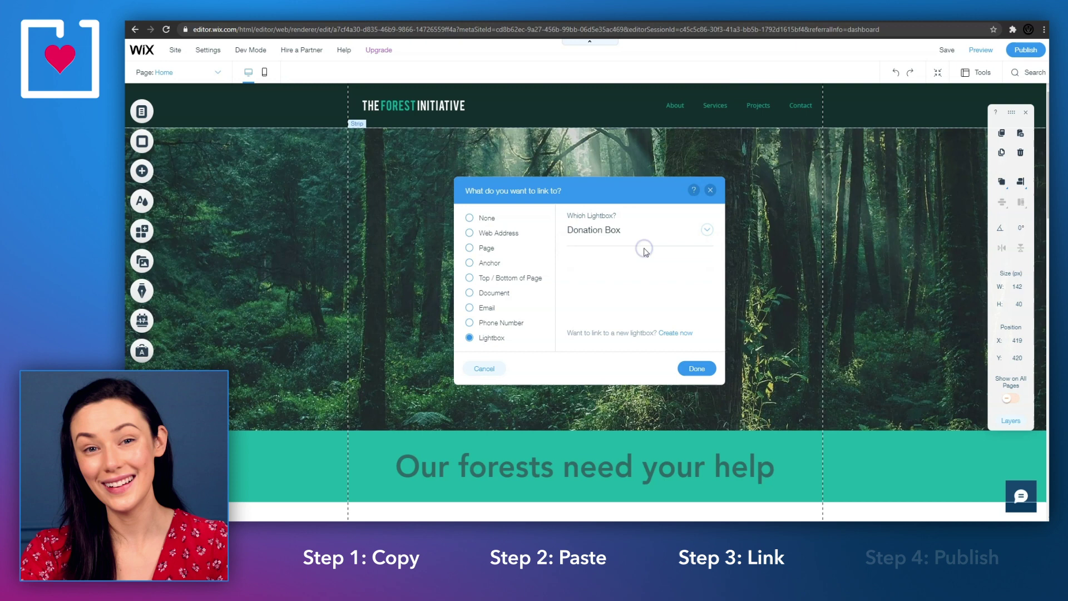
pyautogui.click(699, 369)
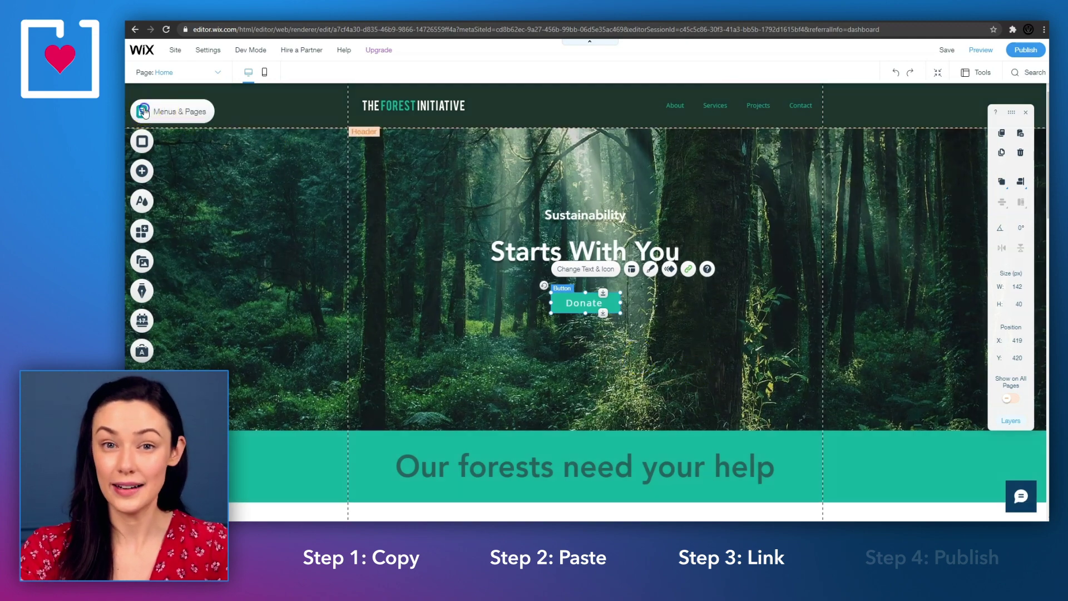
# Step: Set the Donation Box lightbox's automatic display to No, then go back to the Home page
pyautogui.click(143, 111)
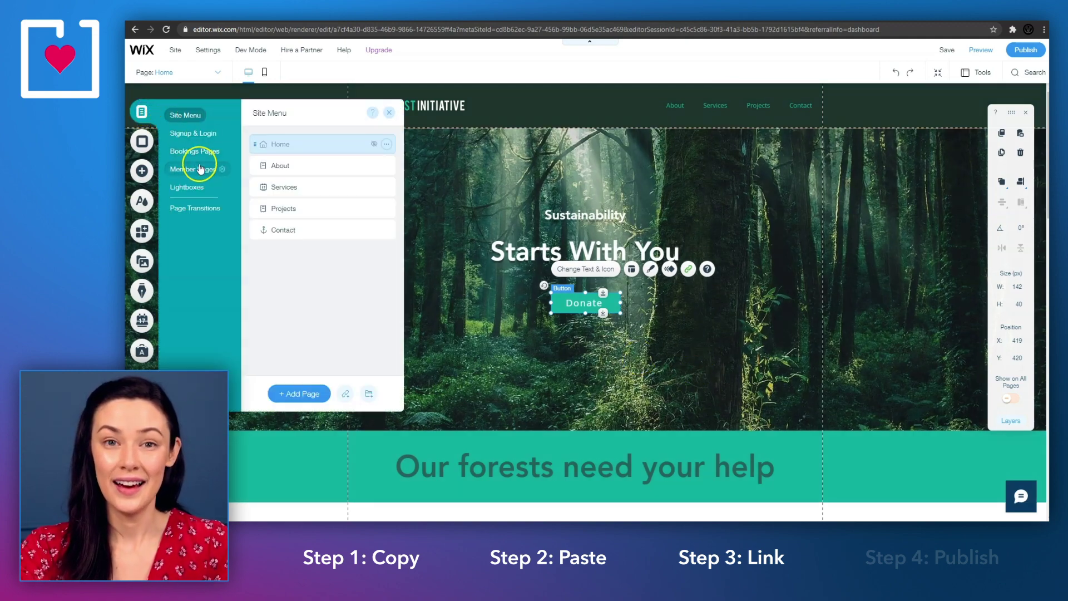
pyautogui.click(202, 188)
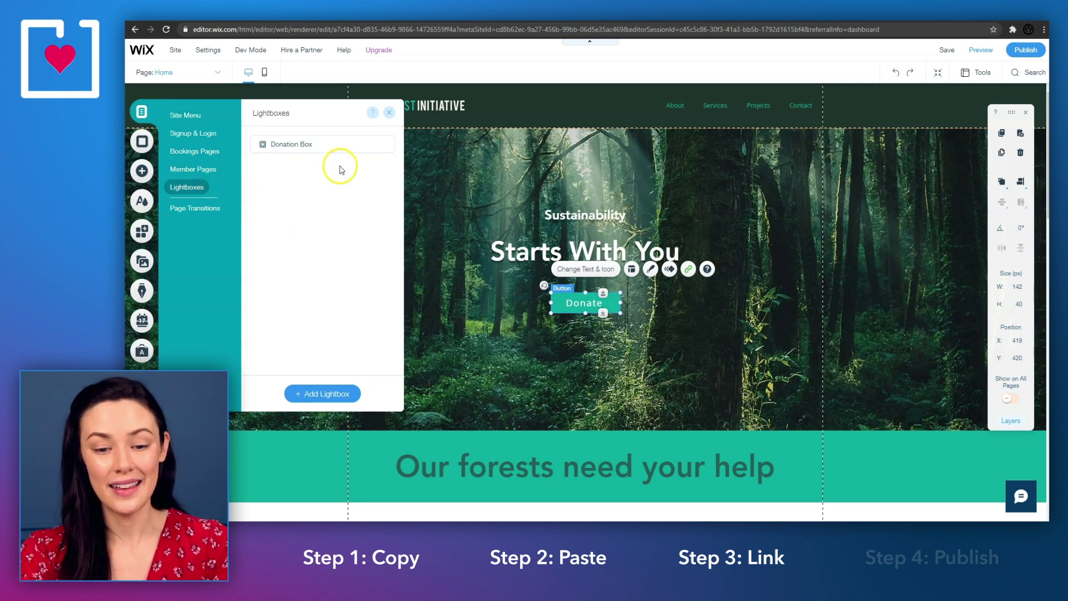
pyautogui.click(387, 146)
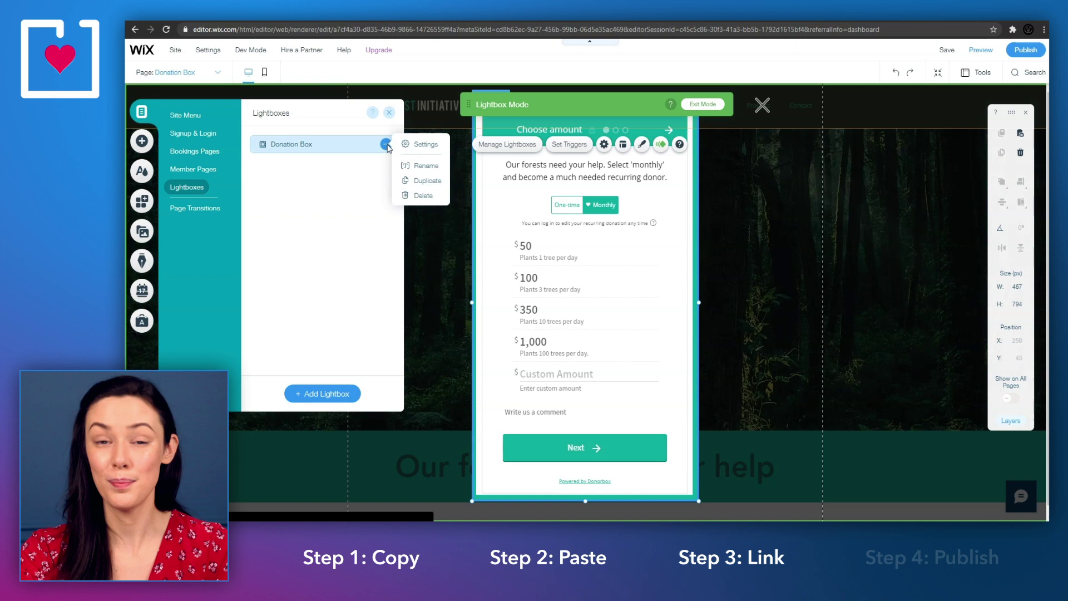
pyautogui.click(418, 146)
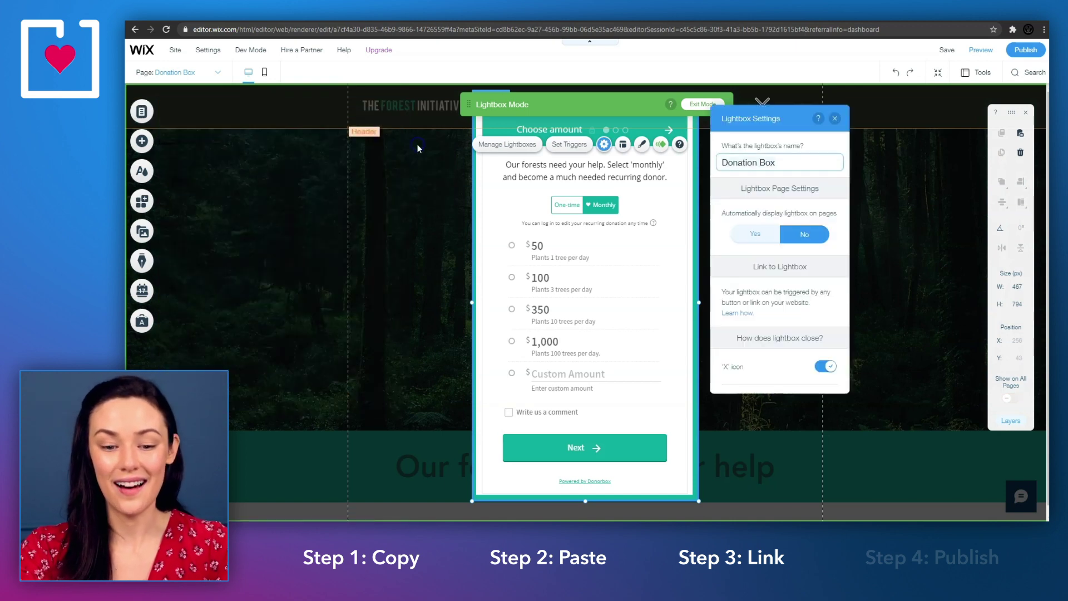
pyautogui.click(801, 236)
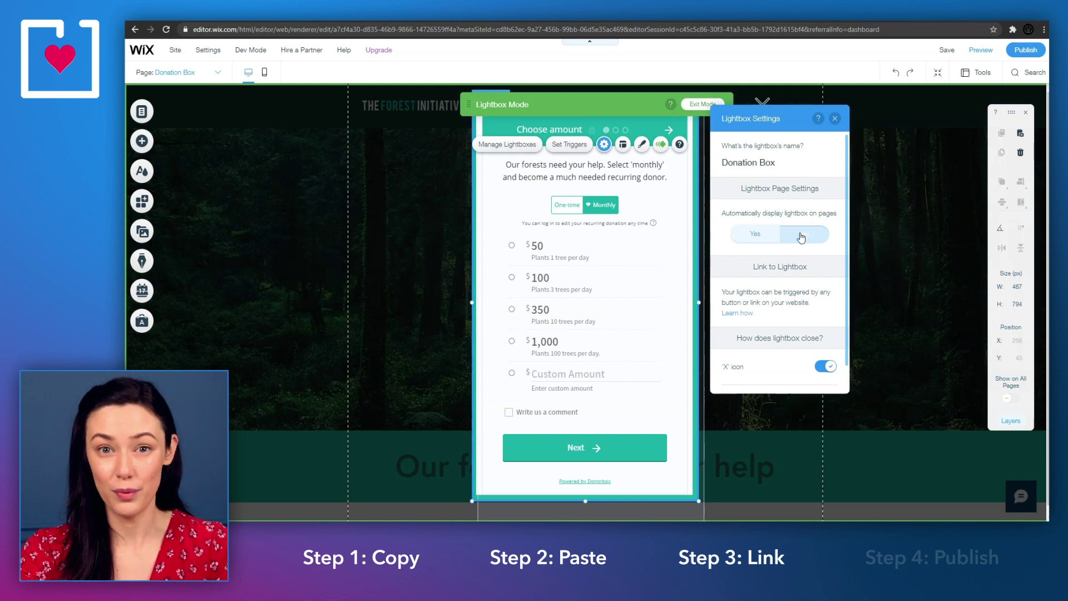
pyautogui.click(801, 238)
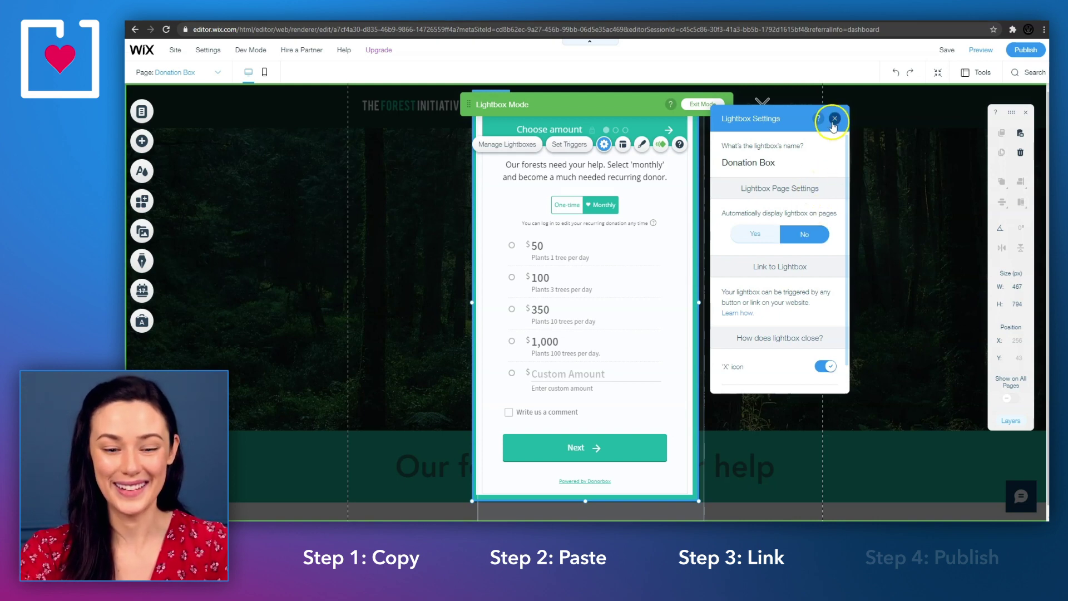
pyautogui.click(834, 119)
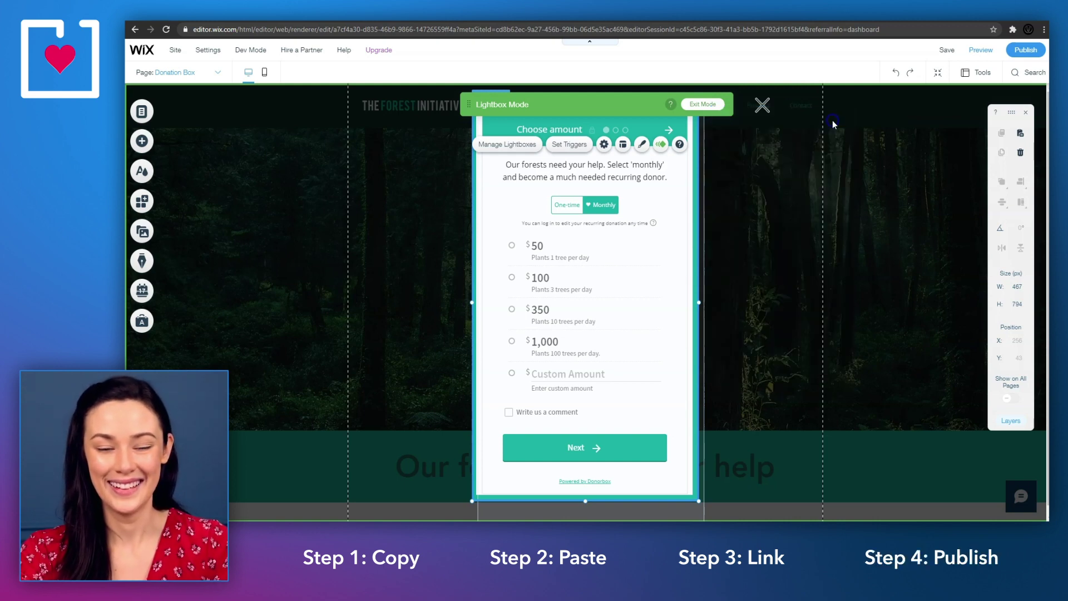
pyautogui.click(710, 104)
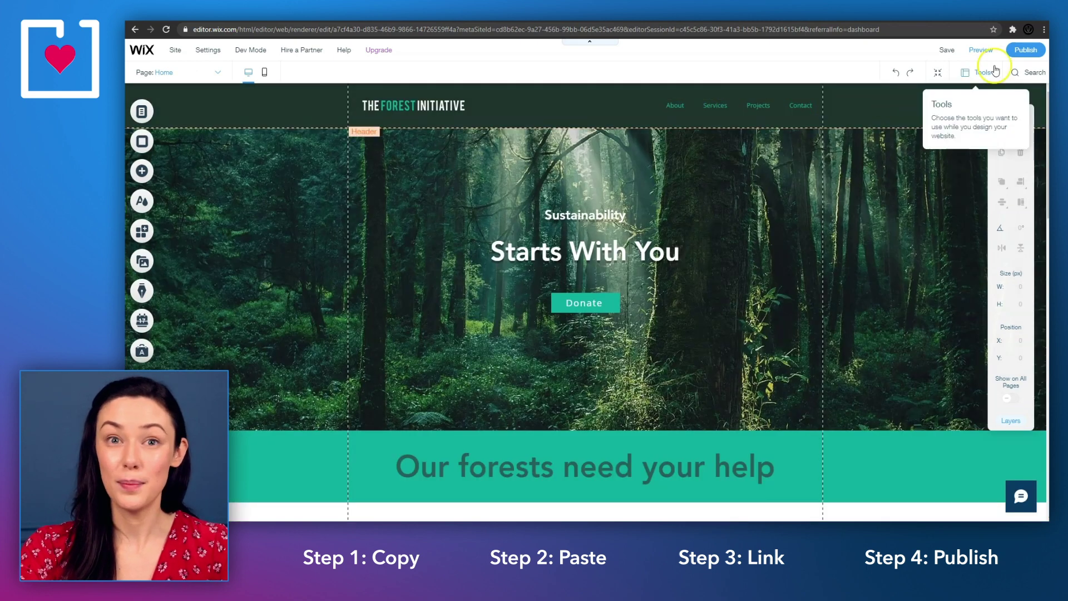
# Step: Publish the site with the Donation Box lightbox no longer auto-opening
pyautogui.click(1018, 51)
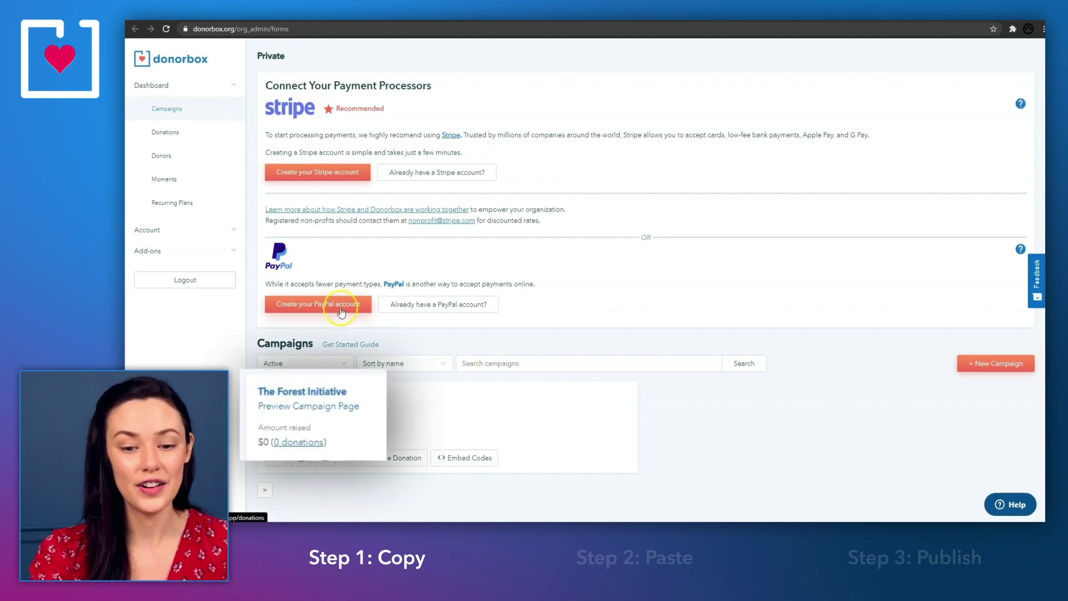
# Step: Copy the Arbor Day Fundraiser's Campaign URL from its Info card
pyautogui.click(346, 396)
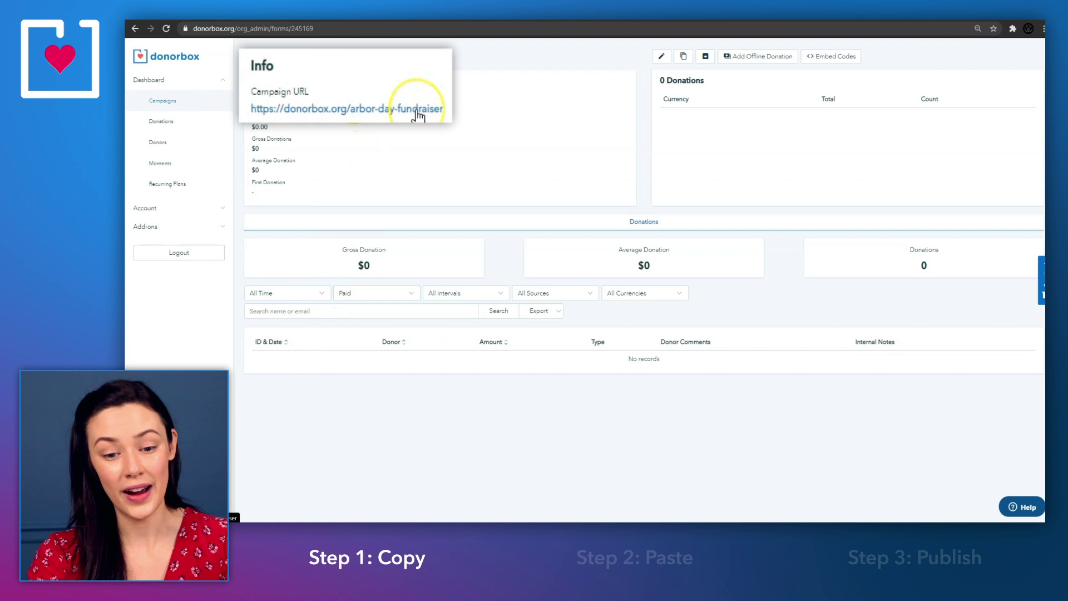
pyautogui.click(355, 105)
pyautogui.rightClick(355, 107)
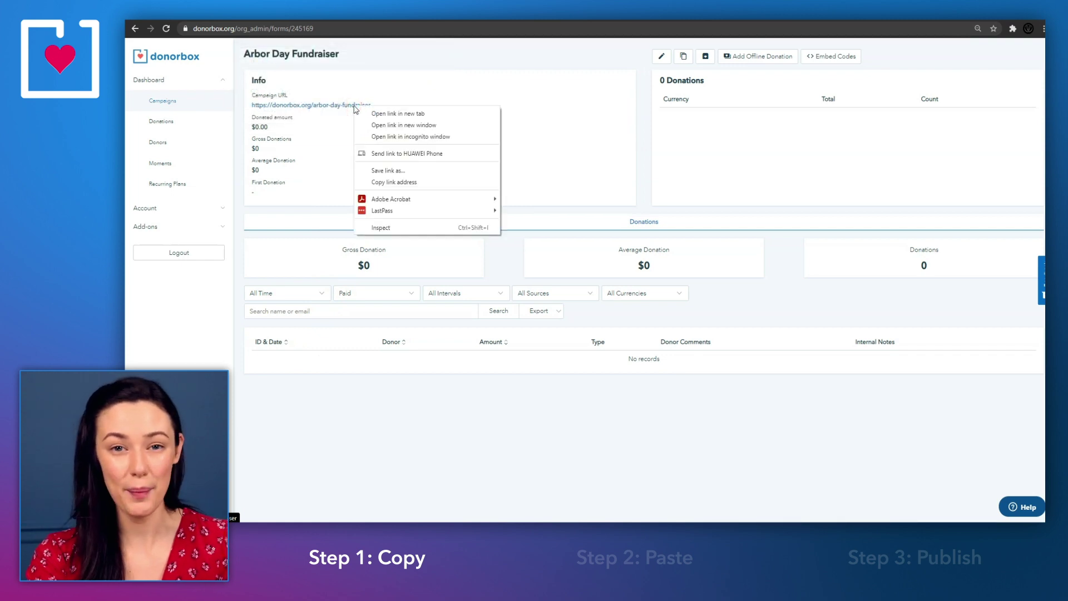
pyautogui.click(383, 183)
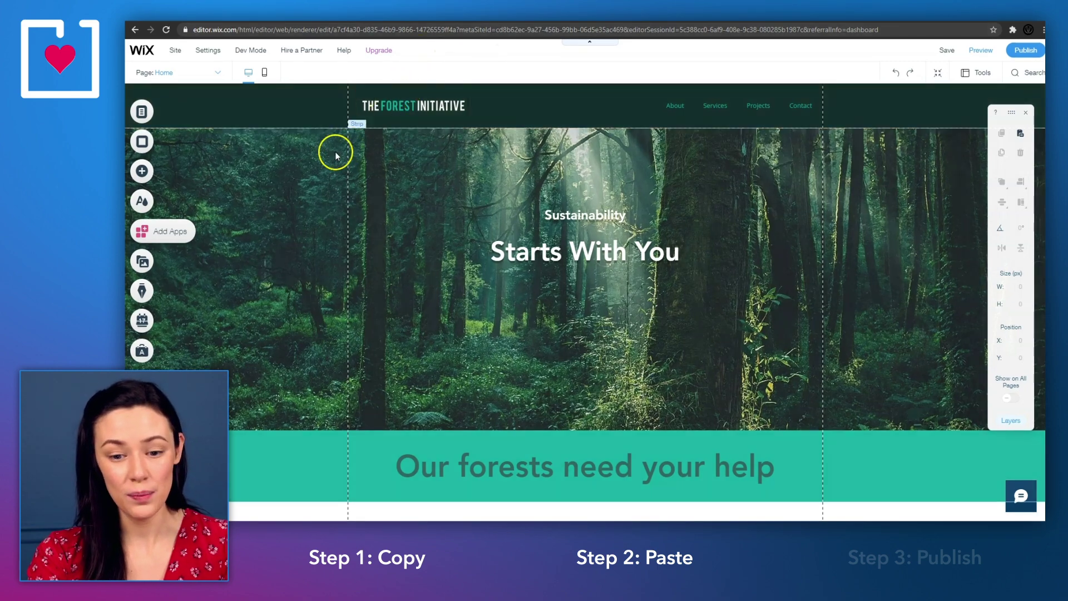
# Step: Add a themed button beneath Starts With You and label it 'Donate'
pyautogui.click(146, 173)
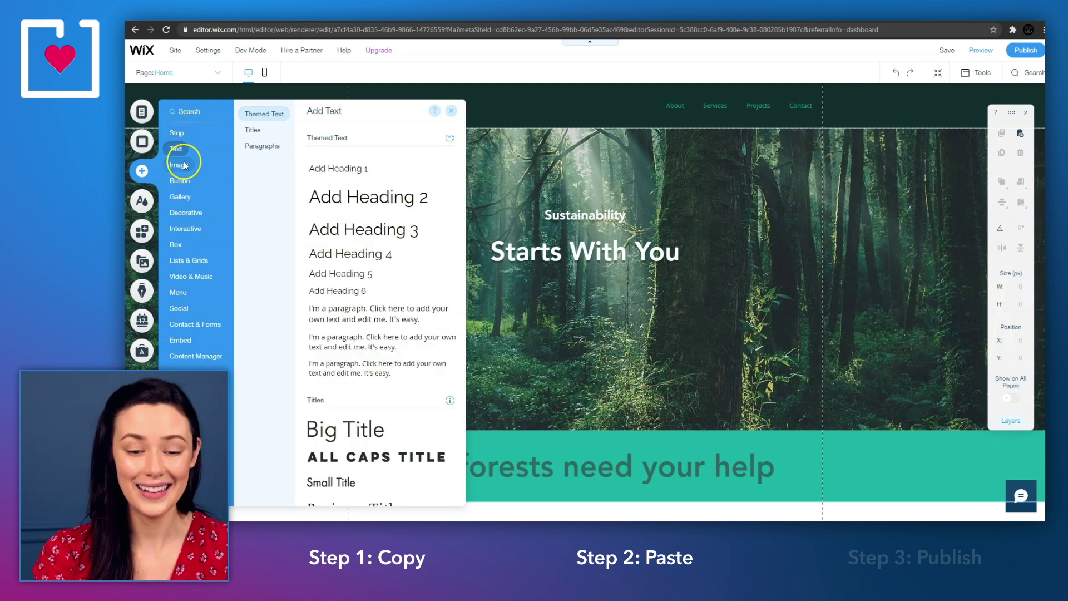
pyautogui.moveTo(185, 181)
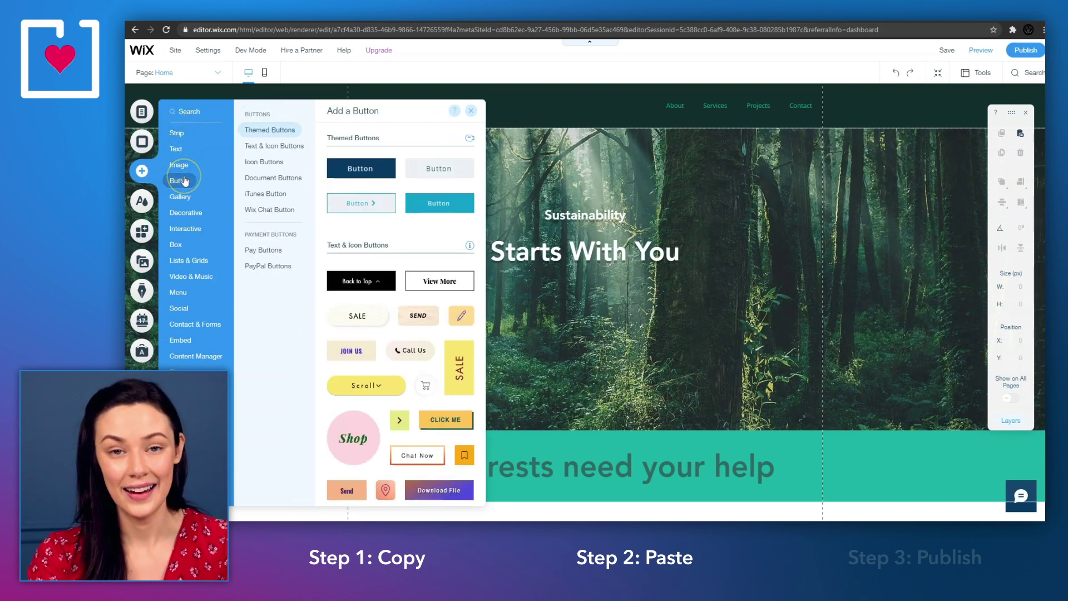
pyautogui.click(353, 171)
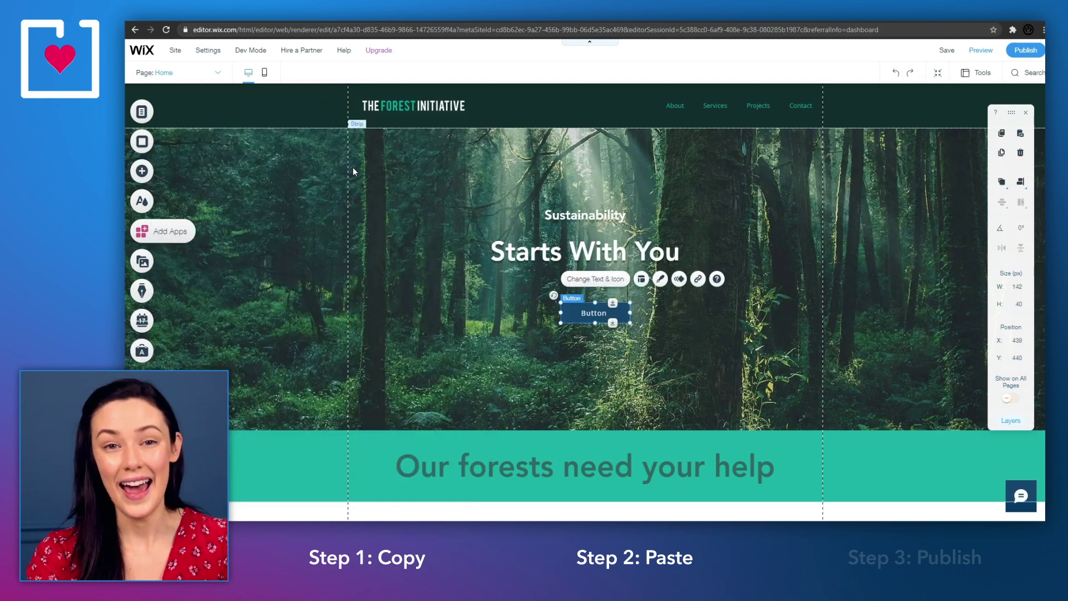
pyautogui.click(595, 279)
pyautogui.write('Donate')
pyautogui.click(766, 316)
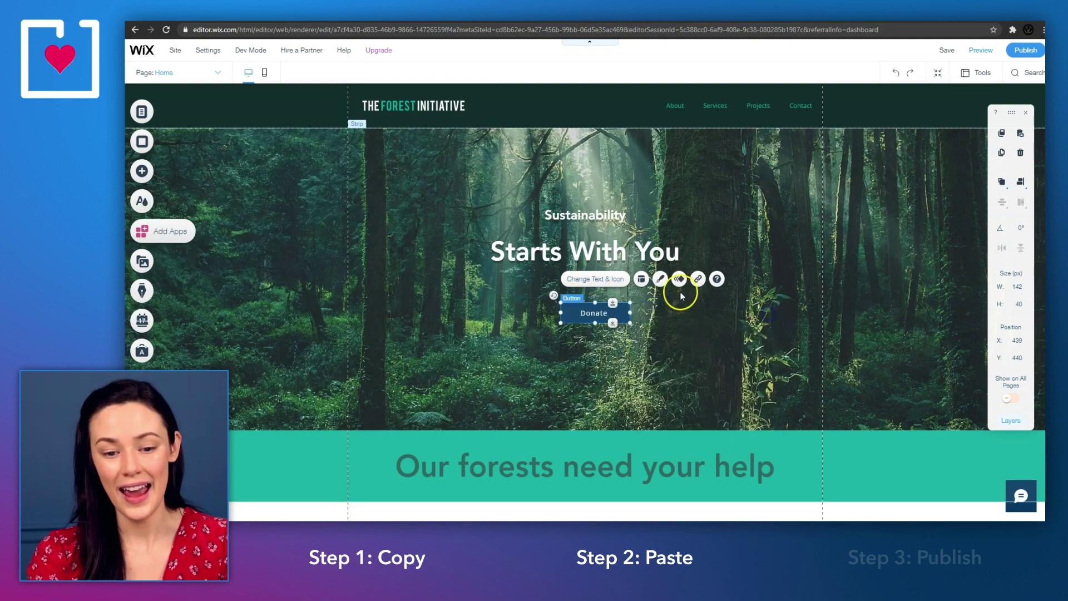
# Step: Give the Donate button a teal background fill
pyautogui.click(661, 278)
pyautogui.click(453, 183)
pyautogui.click(453, 241)
pyautogui.click(416, 434)
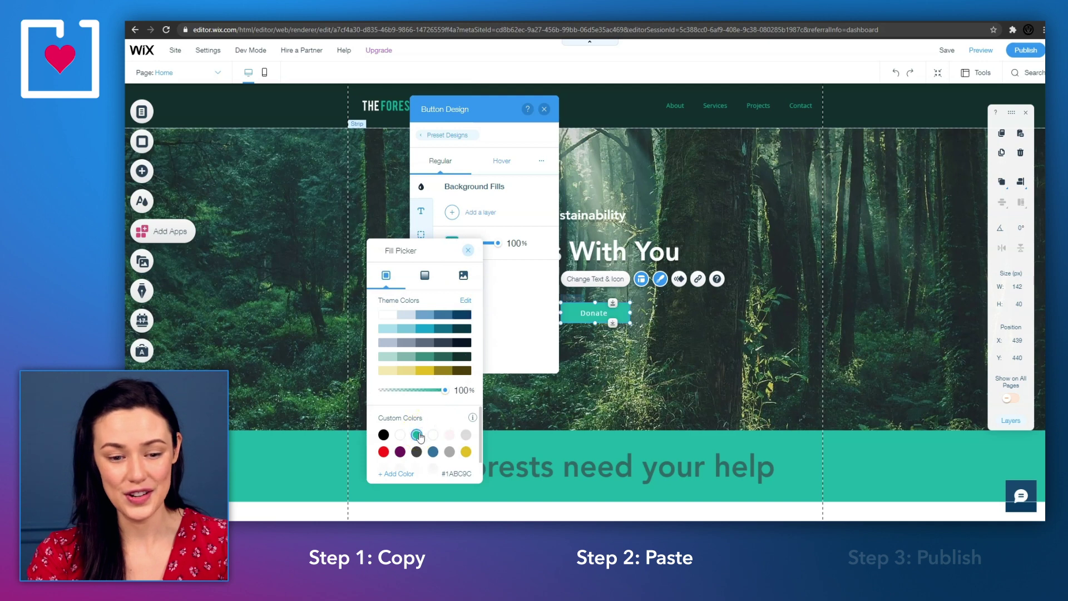
pyautogui.press('Escape')
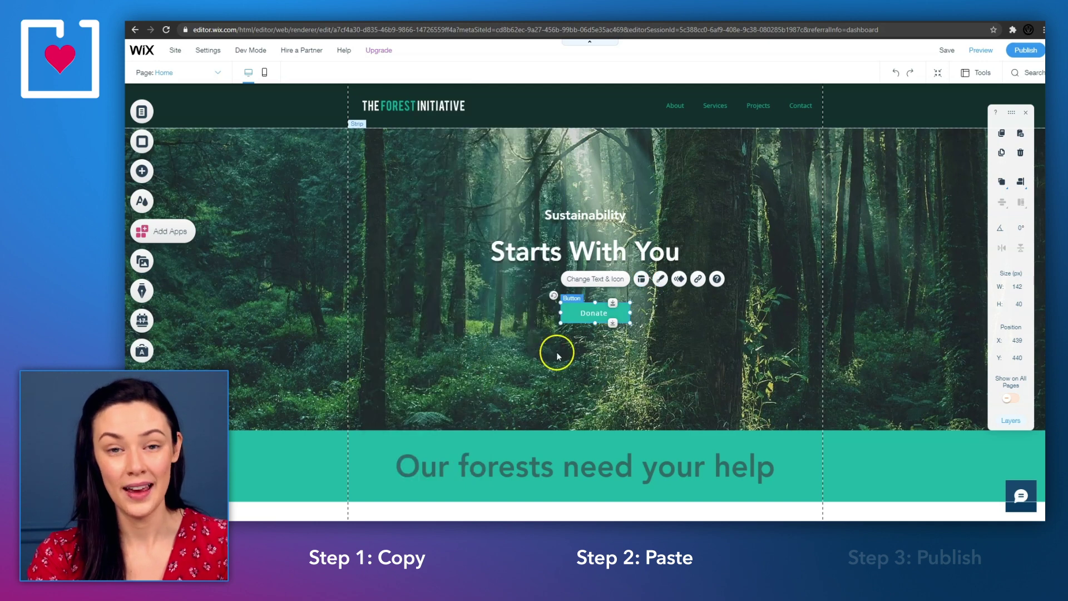
# Step: Link the Donate button to the pasted Donorbox Arbor Day Fundraiser URL, opening in a new window
pyautogui.click(698, 279)
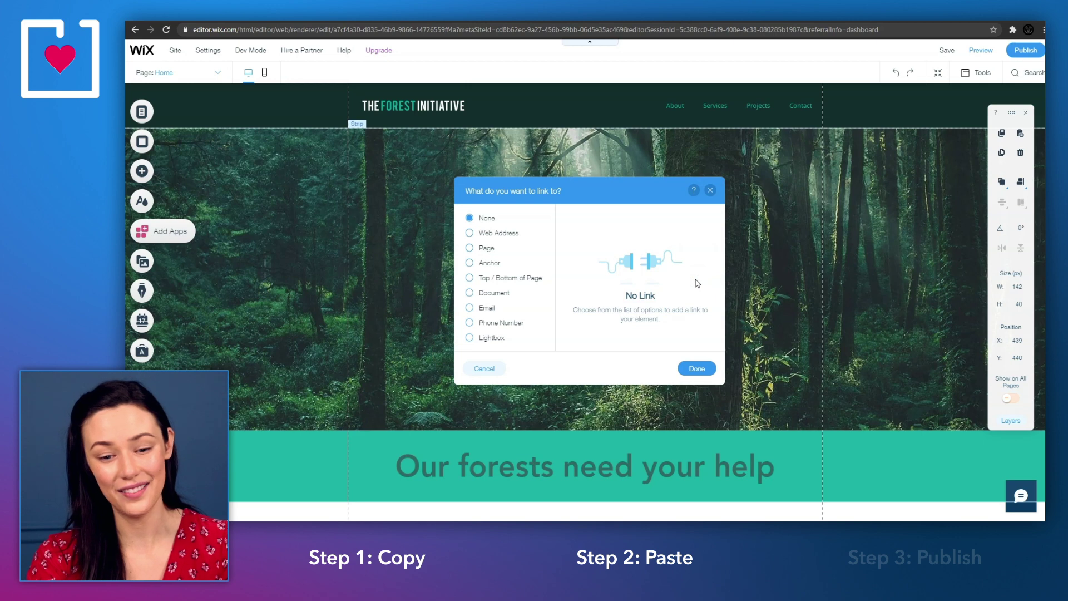
pyautogui.click(493, 234)
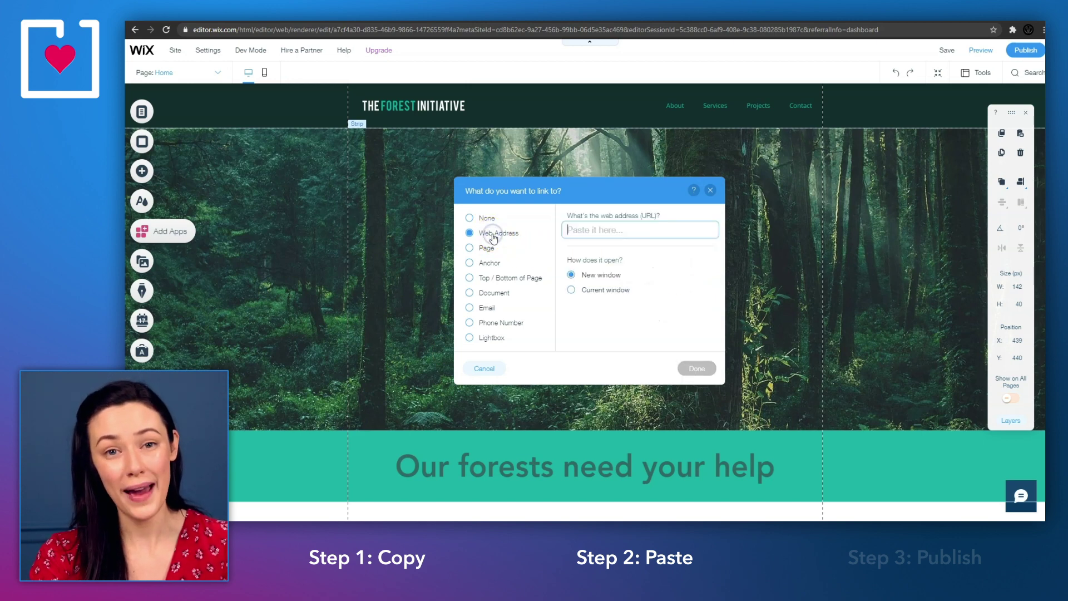
pyautogui.click(622, 230)
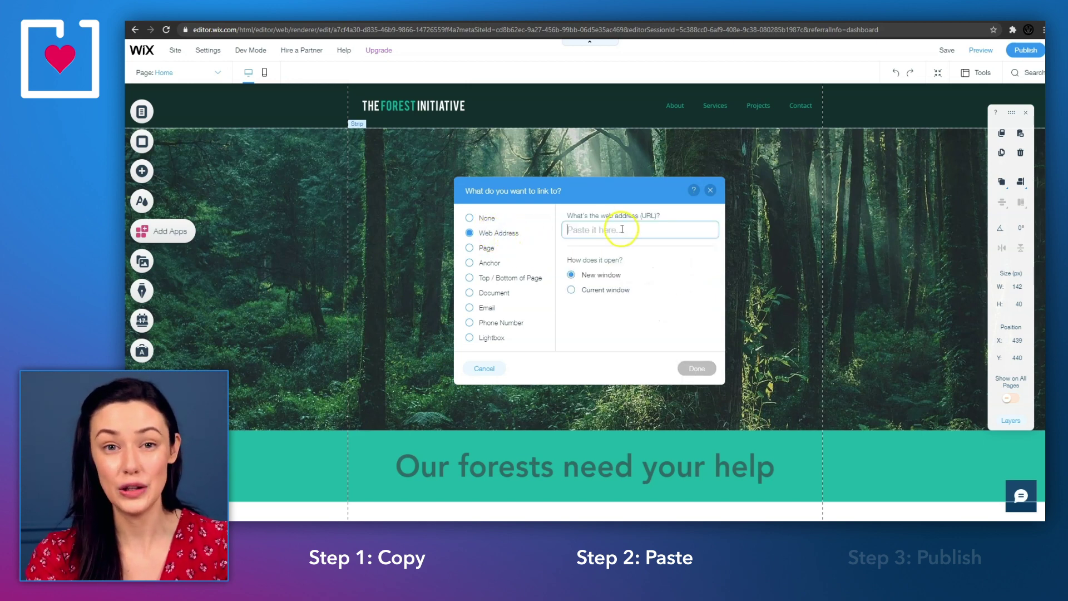
pyautogui.hotkey('ctrl', 'v')
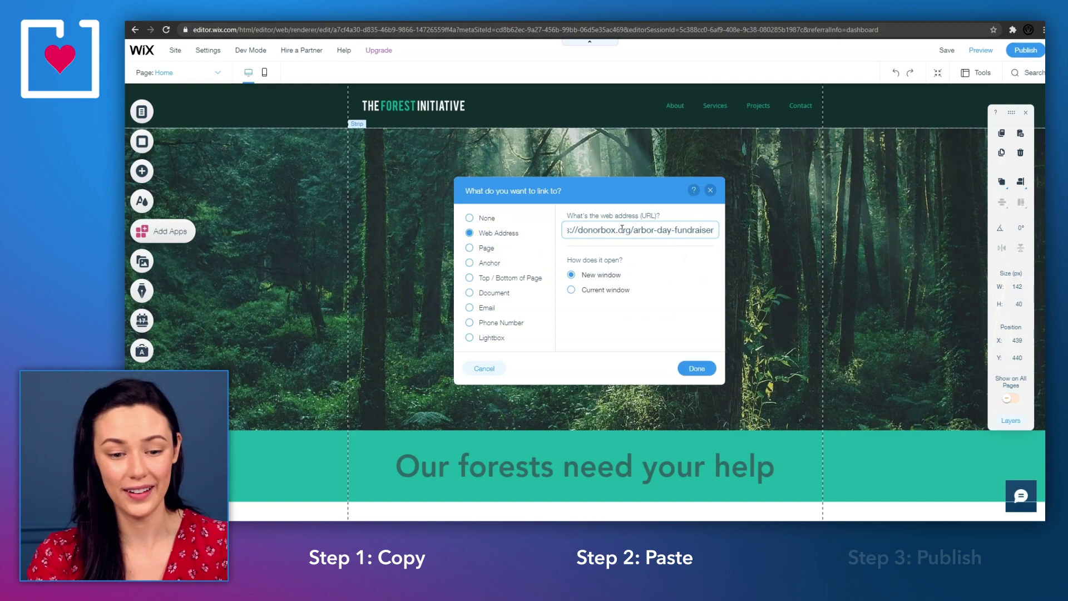
pyautogui.click(696, 368)
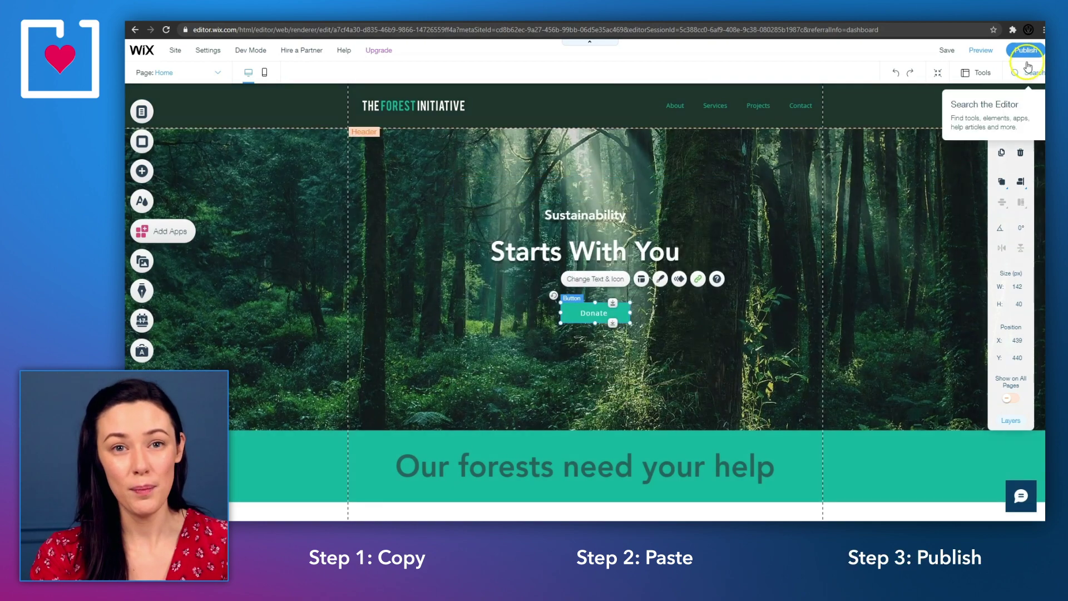
# Step: Publish, then test the live Donate button, which opens the $20,000-goal Arbor Day Fundraiser page
pyautogui.click(1025, 50)
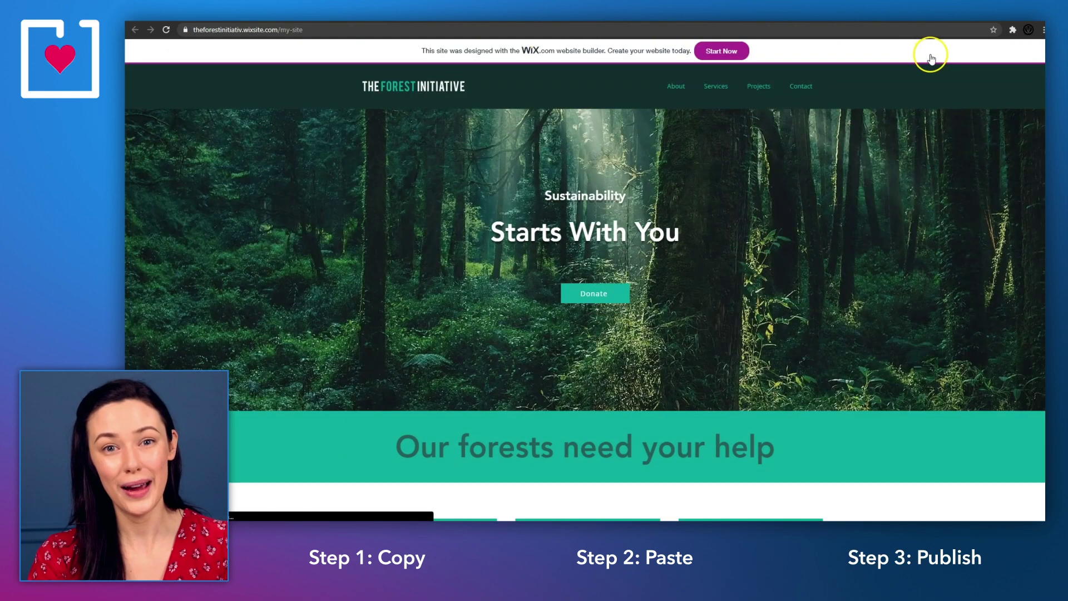
pyautogui.click(608, 293)
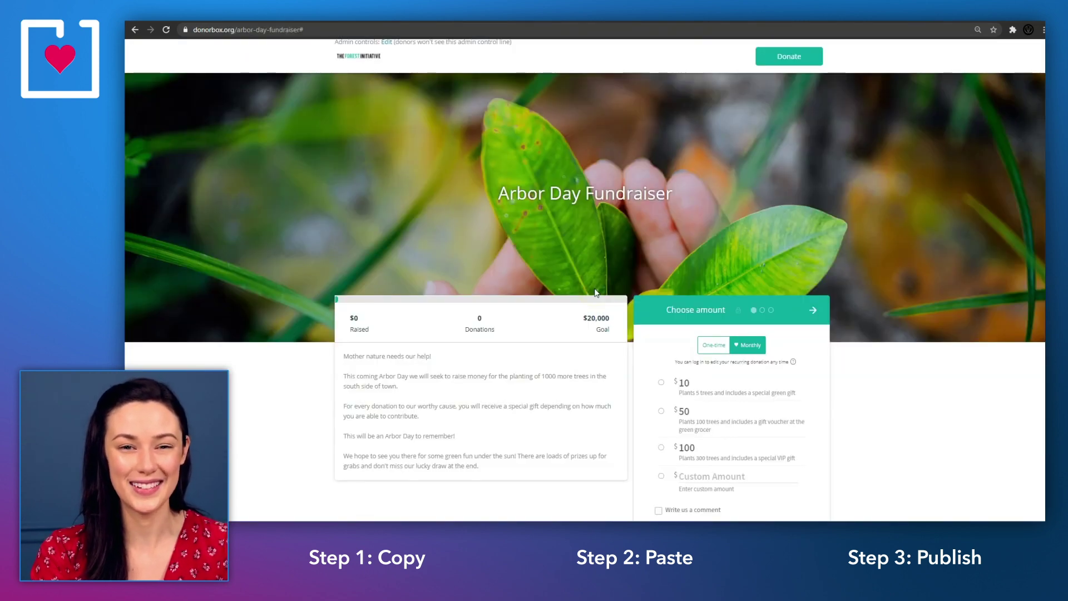
pyautogui.scroll(-3, 595, 292)
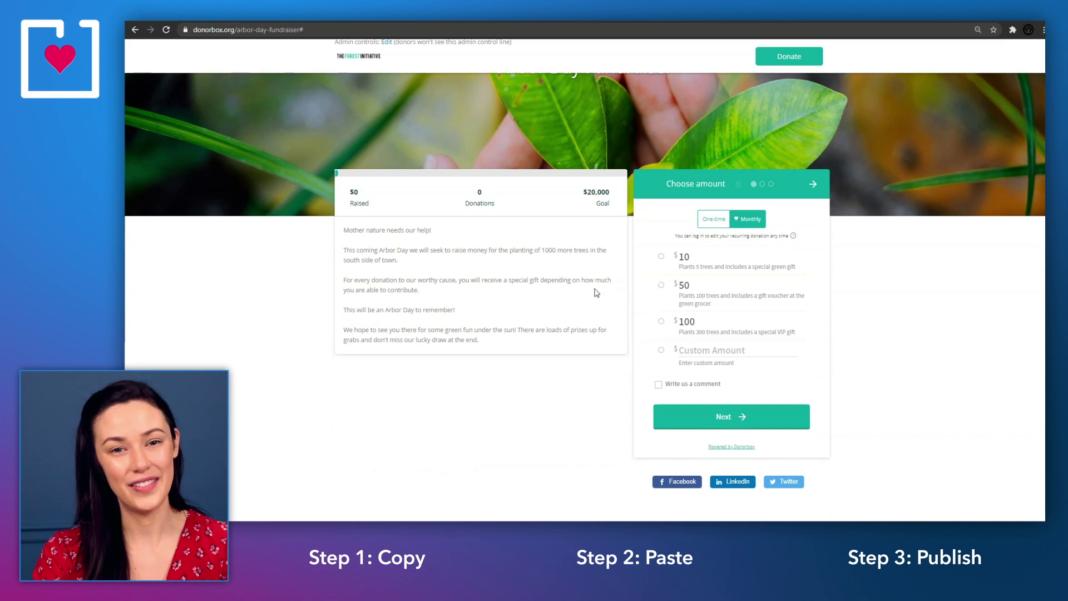